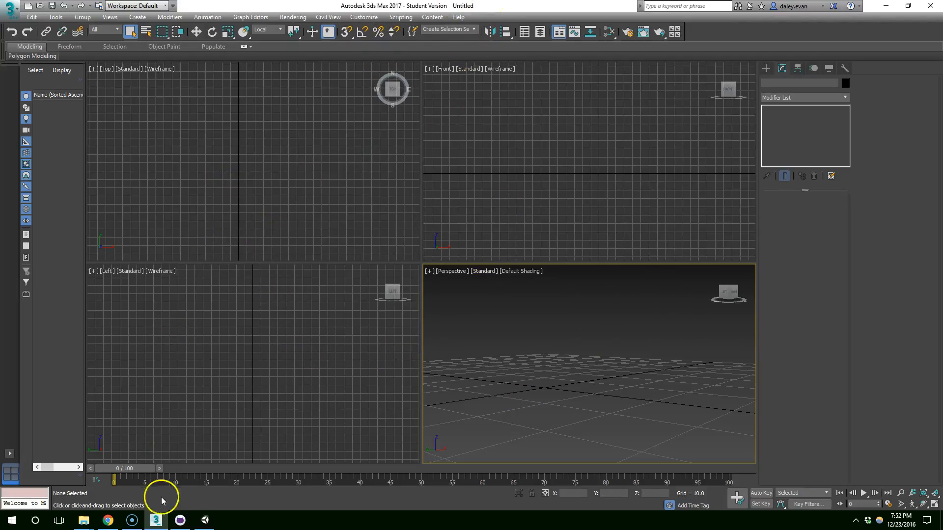
left_click(109, 520)
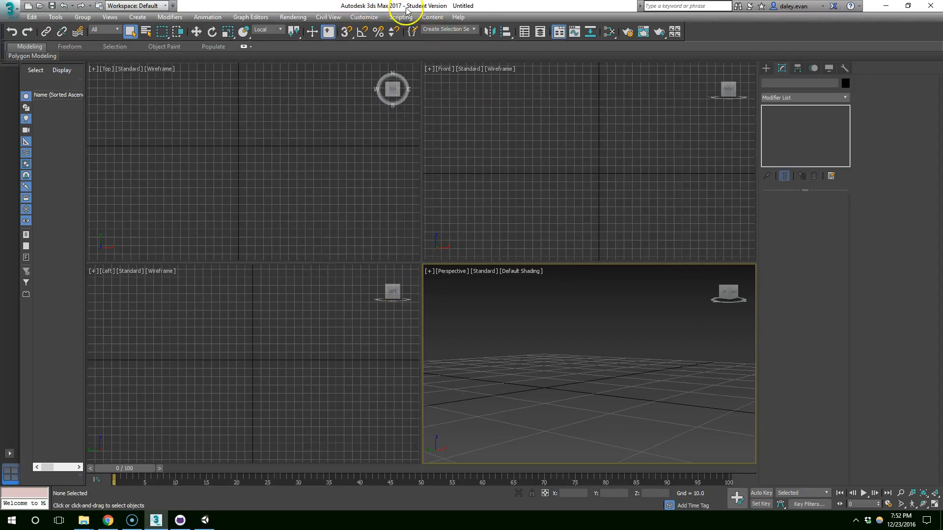
mouse_move(112, 521)
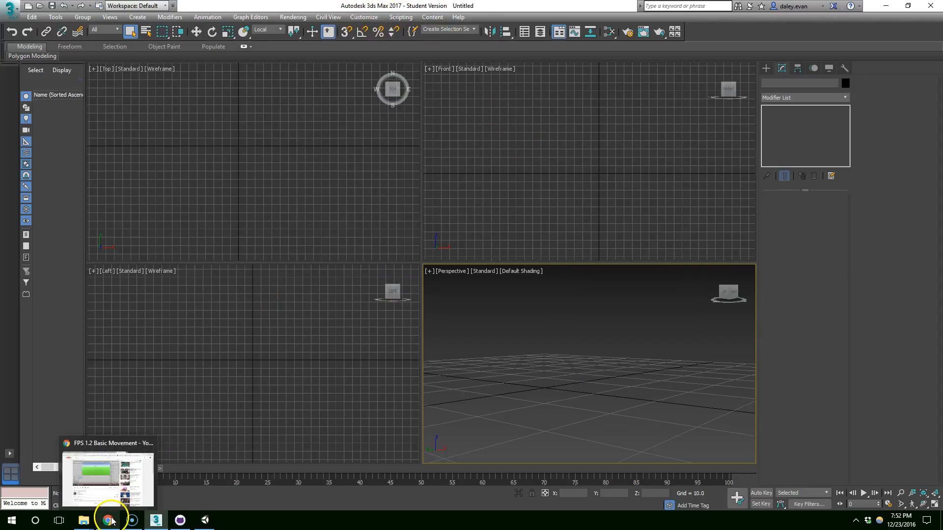
left_click(122, 511)
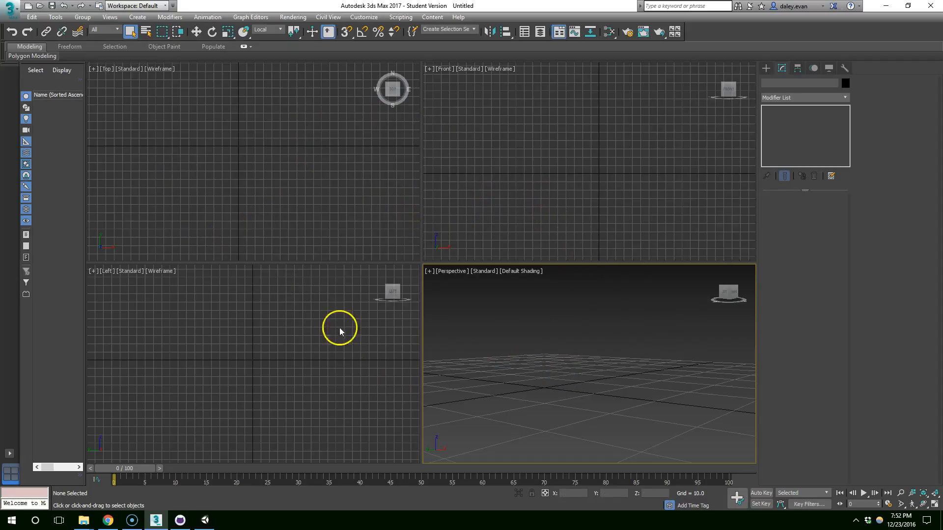
middle_click_drag(279, 285, 284, 294)
middle_click_drag(570, 206, 581, 171)
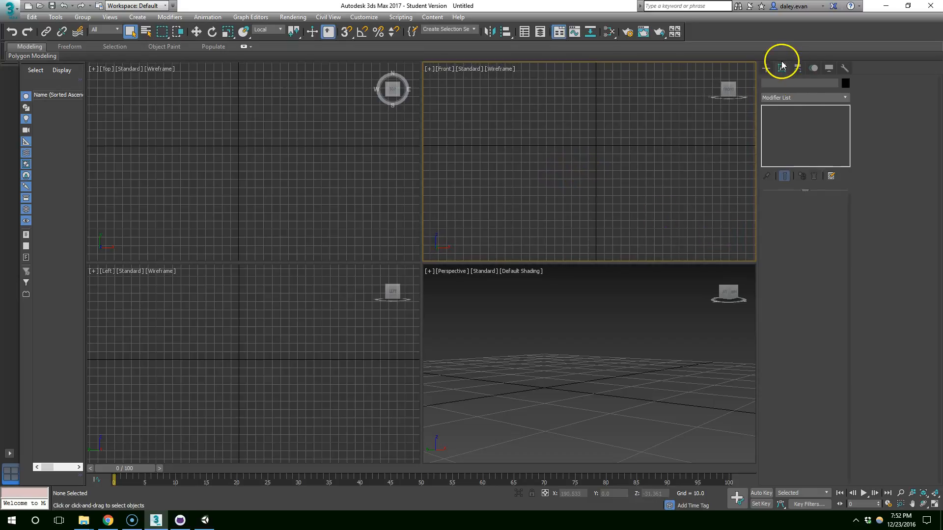
Step: Display the standard primitives for object creation and orbit the Perspective view to look down on the grid
left_click(766, 67)
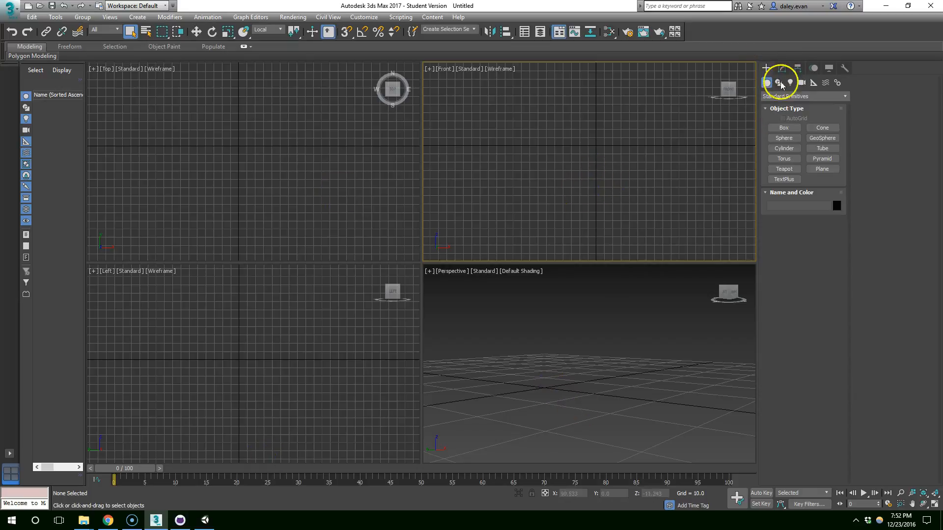
left_click(786, 128)
mouse_move(553, 349)
middle_mouse_down("alt")
mouse_move(577, 404)
mouse_move(590, 410)
middle_mouse_up("alt")
middle_click_drag(524, 350, 695, 384, "alt")
middle_click_drag(639, 353, 543, 319, "alt")
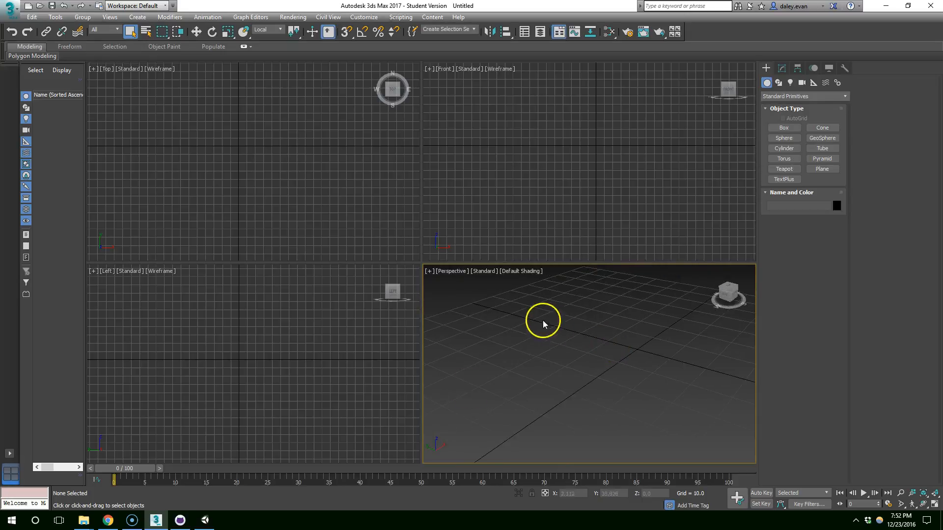
Step: Switch to Chrome, replace the FPS 1.2 video and halo asylum search tabs with a blank one, and maximize the window
left_click(114, 521)
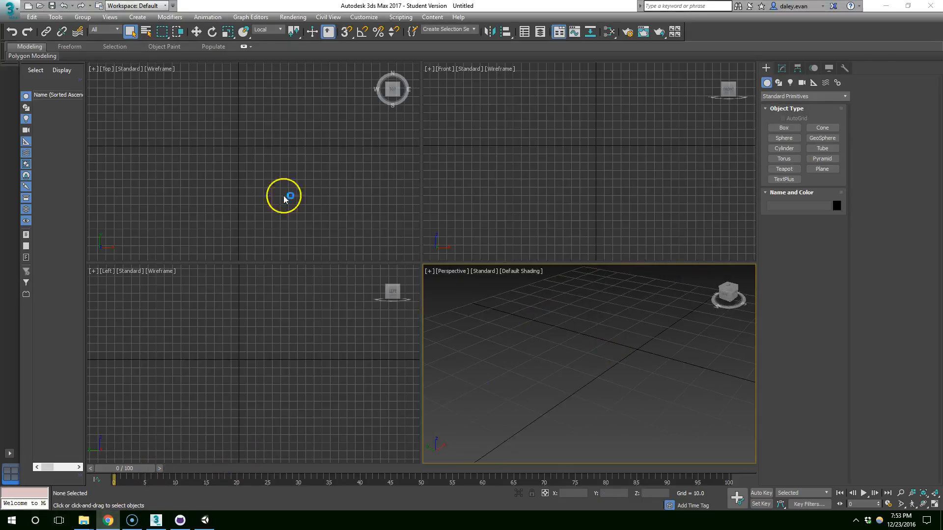
left_click_drag(0, 39, 537, 18)
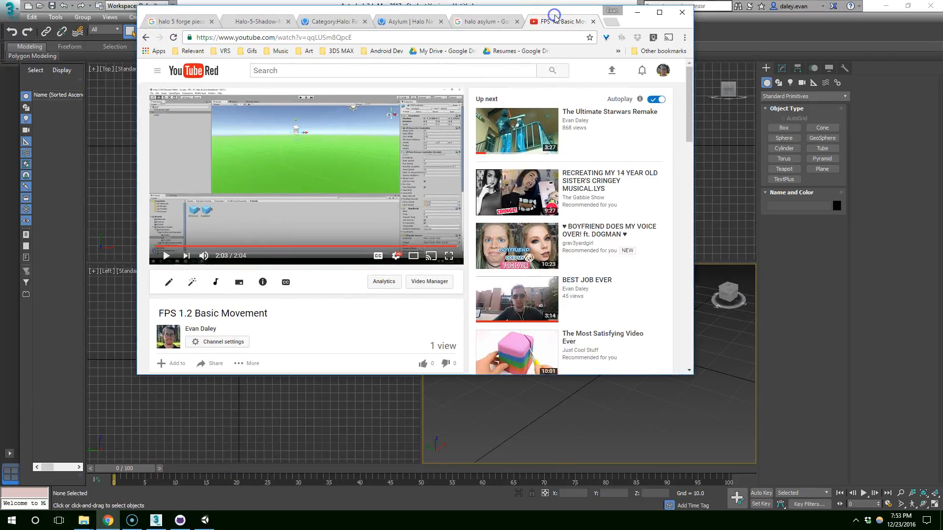
middle_click(566, 24)
middle_click(583, 24)
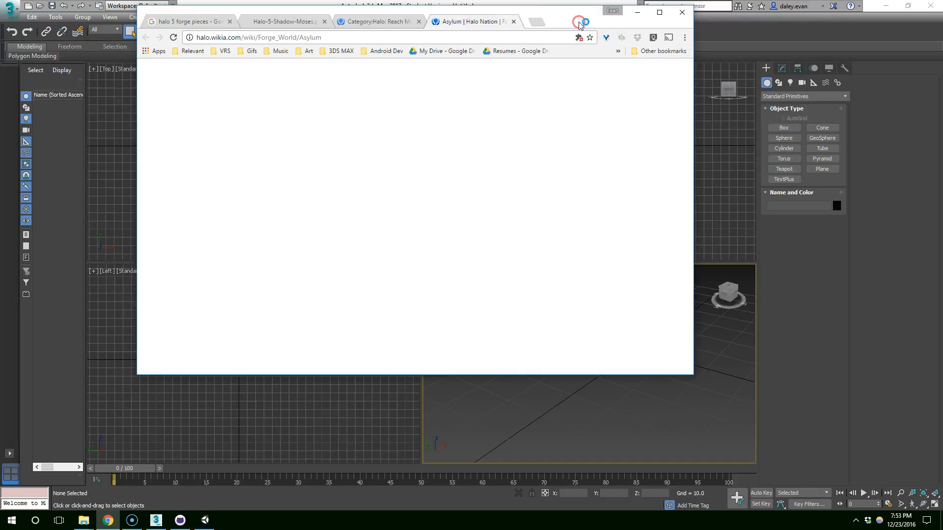
left_click(527, 21)
double_click(548, 12)
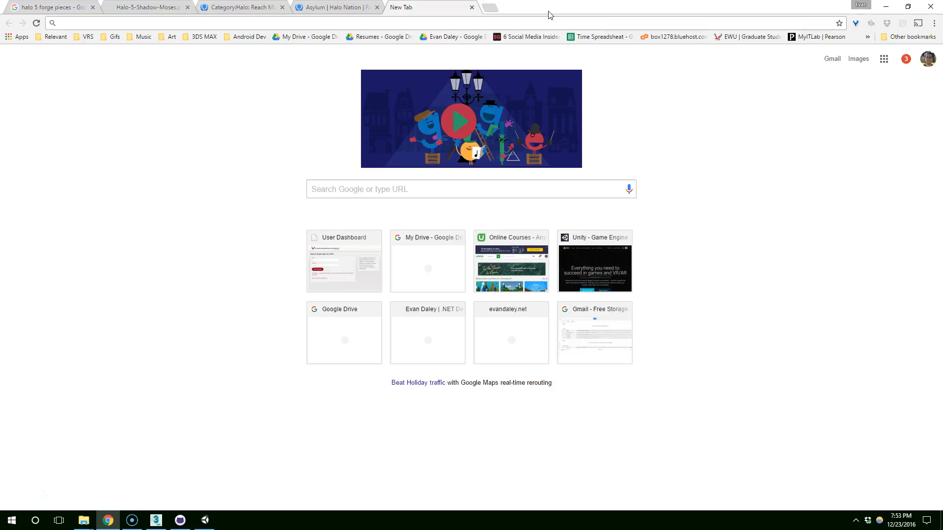
Step: Search Google for "borderlands gun reference" and show the image results
type("border")
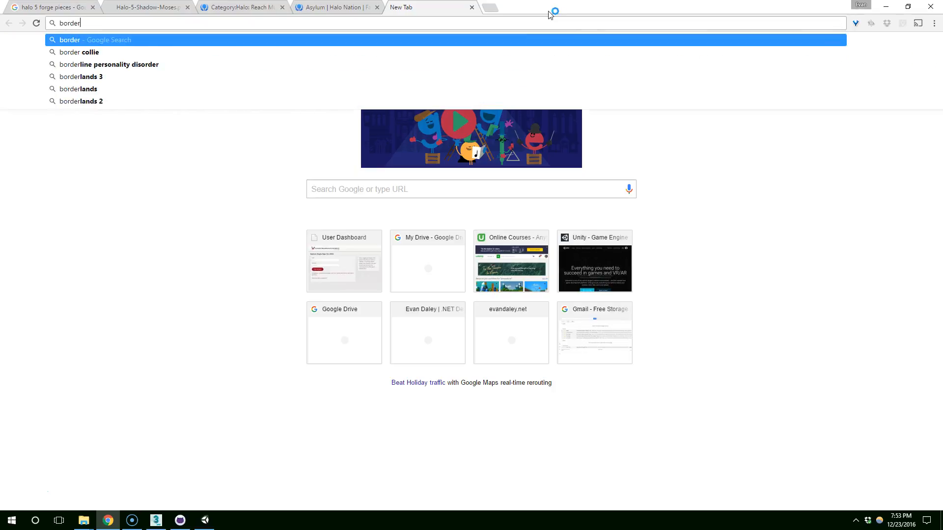
type("lands gun reference")
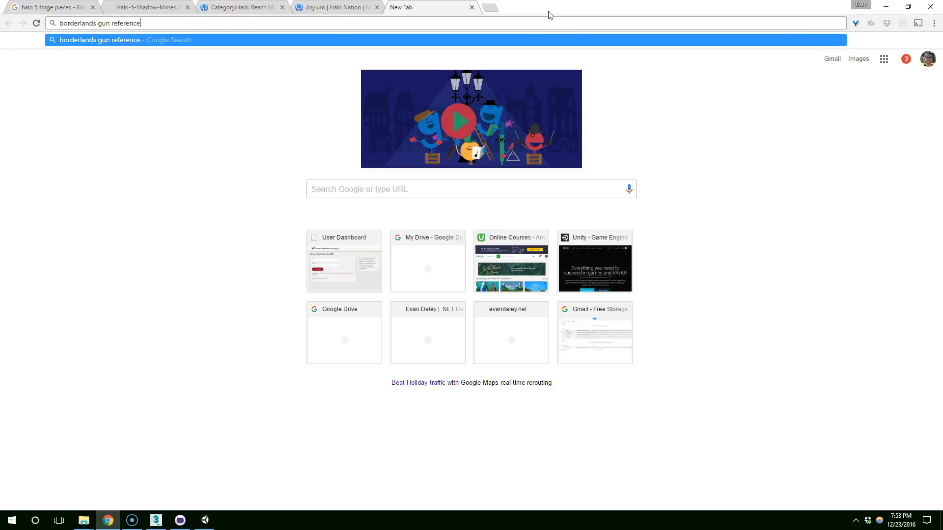
key("Return")
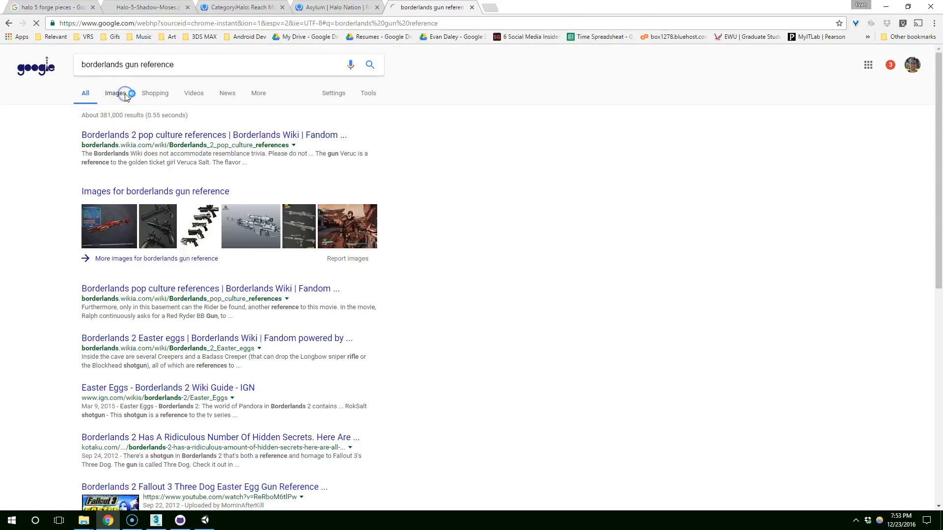
left_click(125, 94)
Step: Browse the enlarged Borderlands gun images one after another to look for a usable modelling reference
left_click(37, 148)
left_click(133, 129)
key("Right")
key("Right")
key("Right")
key("Right")
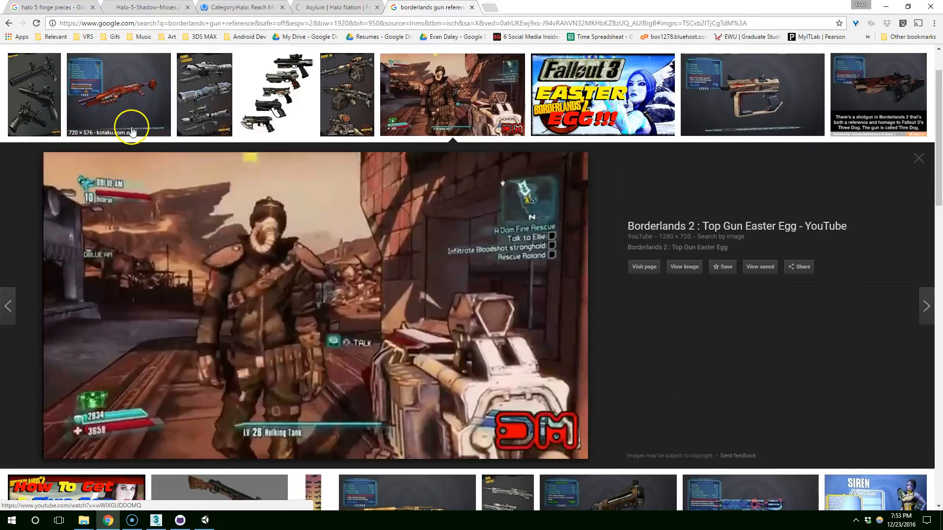
key("Left")
key("Right")
key("Right")
key("Right")
key("Right")
key("Right")
key("Right")
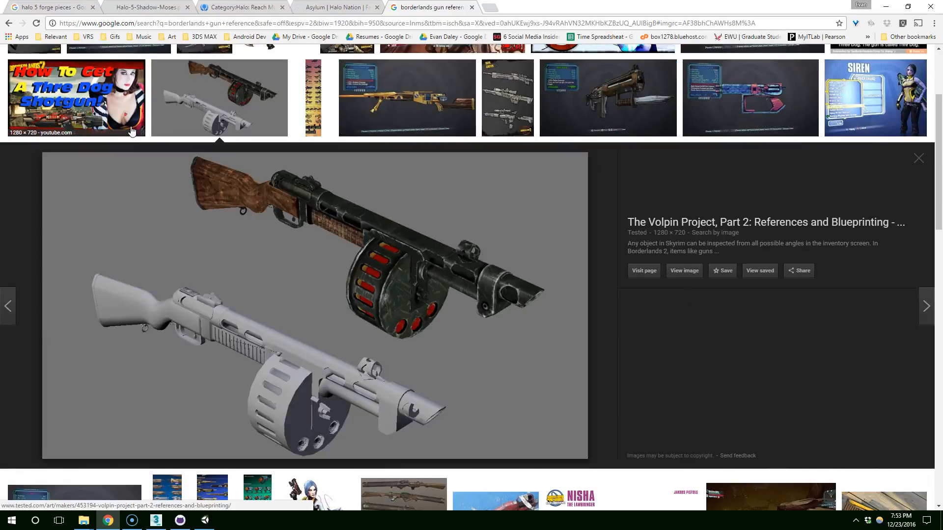
key("Right")
key("Right")
key("Right")
key("Right")
key("Left")
key("Right")
key("Right")
key("Right")
key("Left")
key("Right")
key("Right")
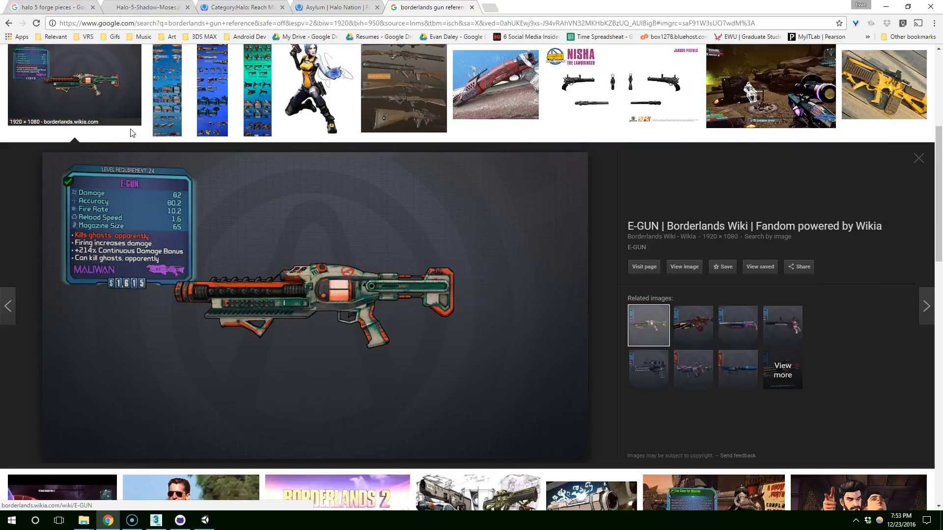
key("Right")
key("Right")
Step: Replace the image search query with "pov gun" and run it
scroll(132, 133, "up", 5)
left_click(146, 65)
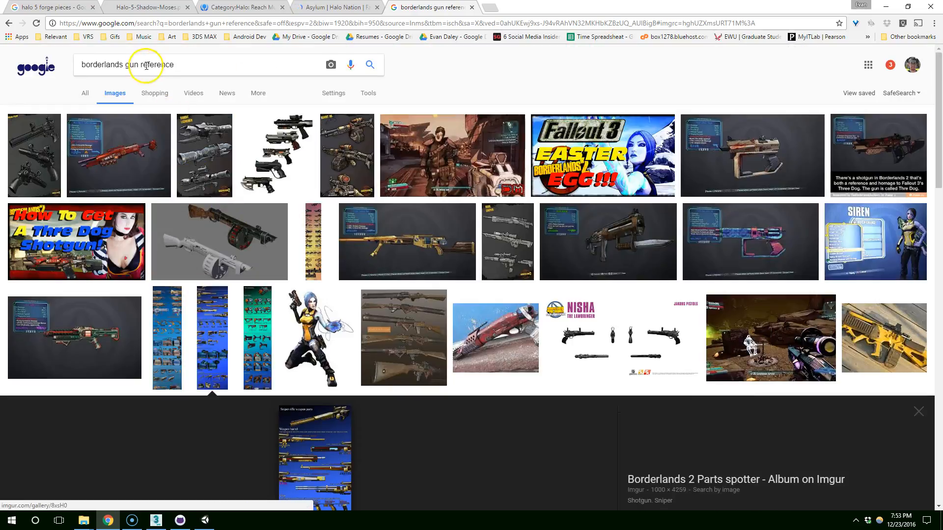
key("ctrl+a")
type("pov gun")
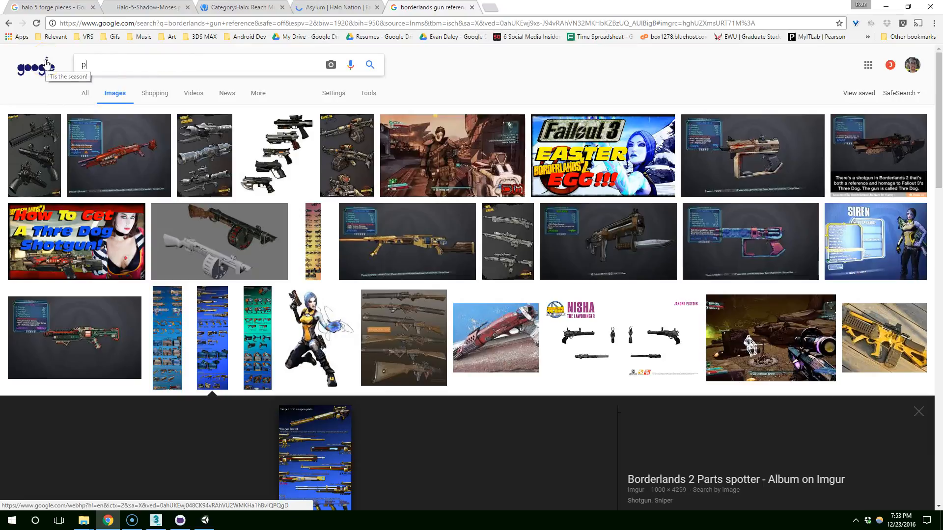
key("Return")
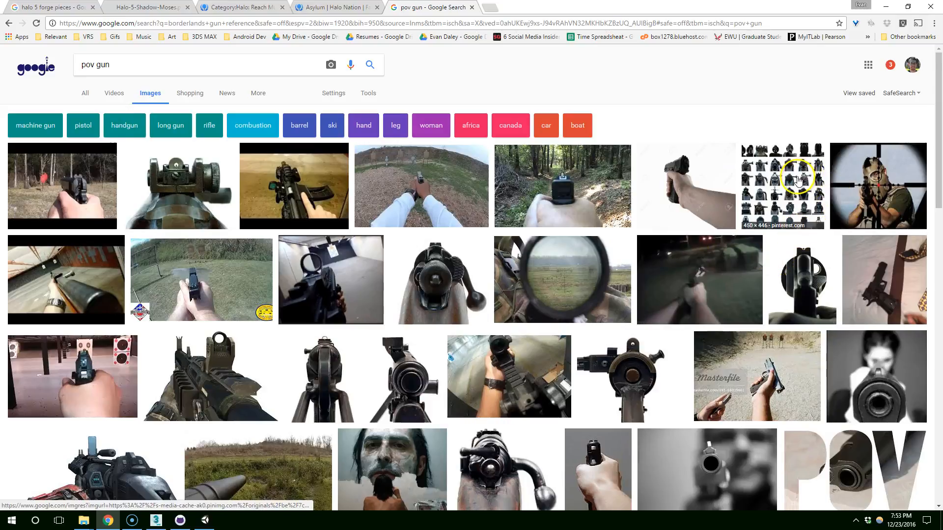
Step: Find the rear-view photo of the black submachine gun with its side magazine among the results and preview it
scroll(797, 180, "down", 3)
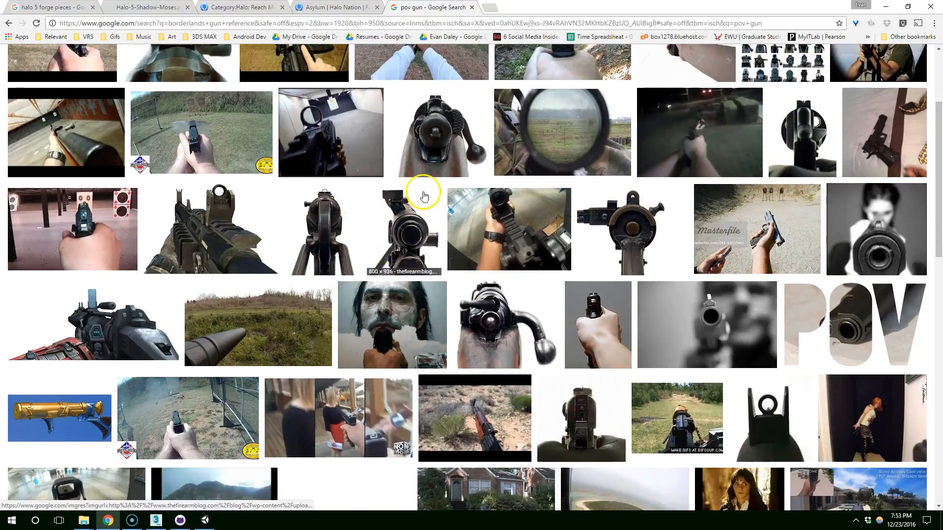
scroll(423, 197, "down", 3)
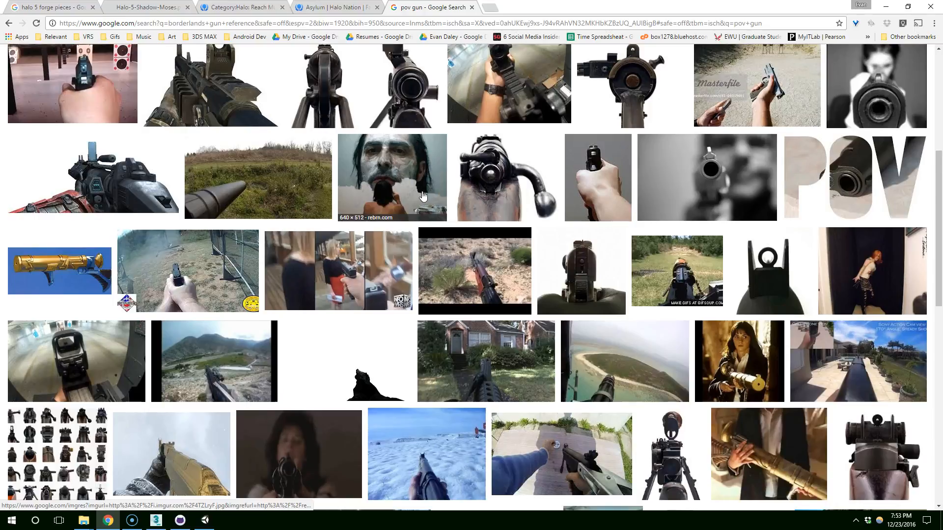
scroll(422, 196, "down", 3)
scroll(422, 196, "down", 3)
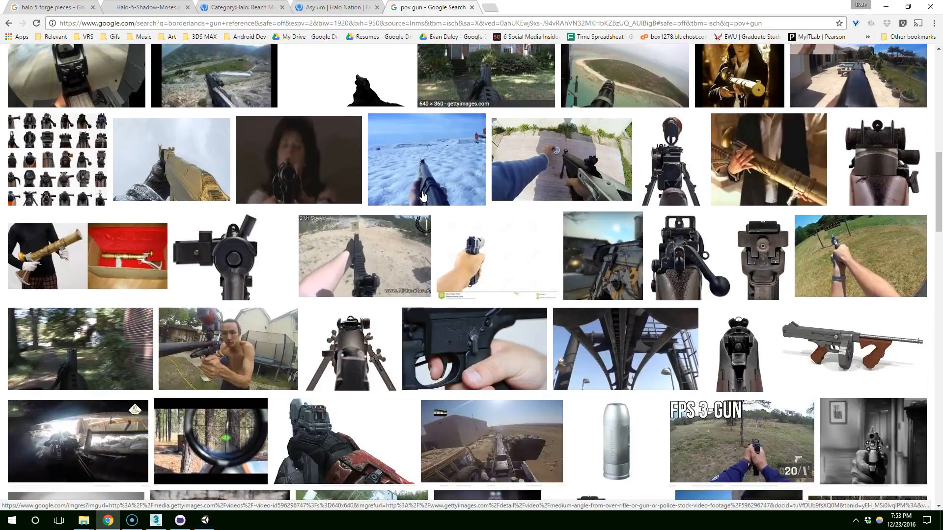
left_click(224, 298)
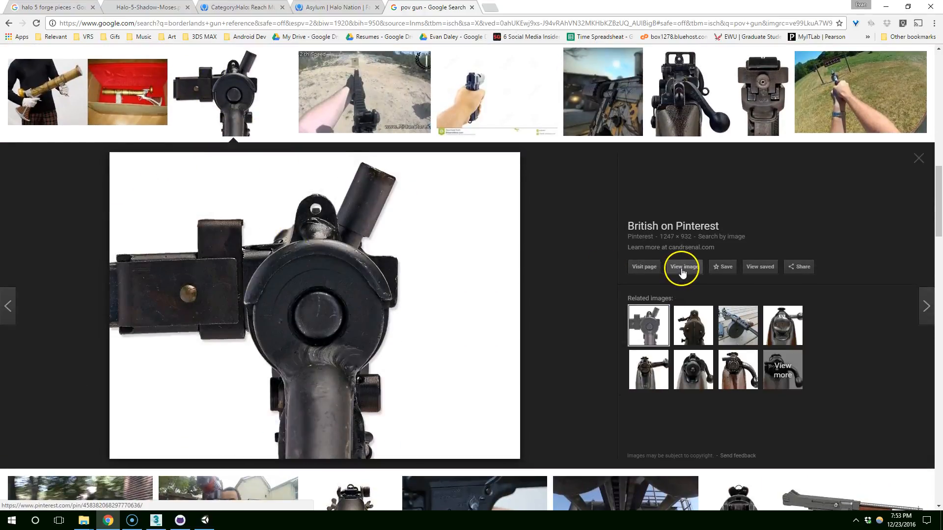
Step: View the previewed gun photo at full size, copy the image, and close its tab
left_click(681, 270)
right_click(273, 195)
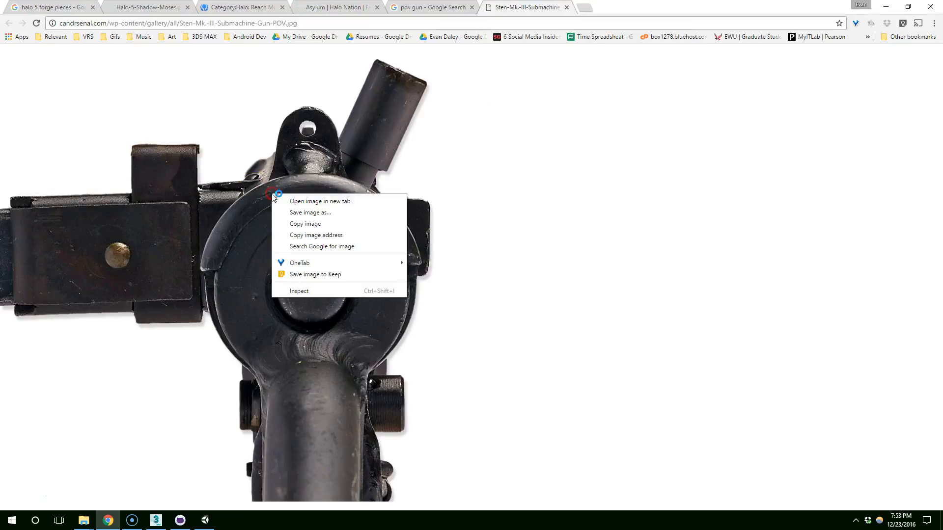
left_click(305, 224)
left_click(566, 6)
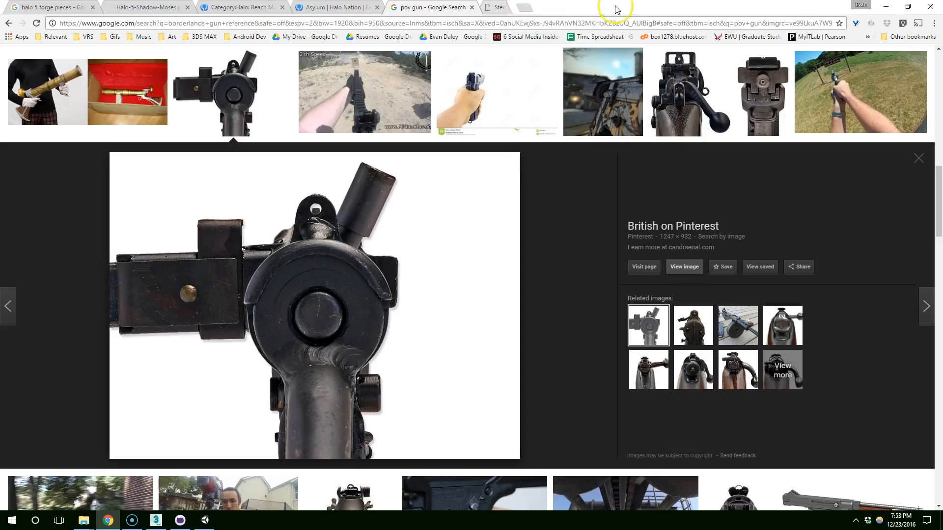
Step: View the gun photo at full size and save it to the Desktop as the JPEG Sten-Mk.-III-Submachine-Gun-POV
left_click(682, 268)
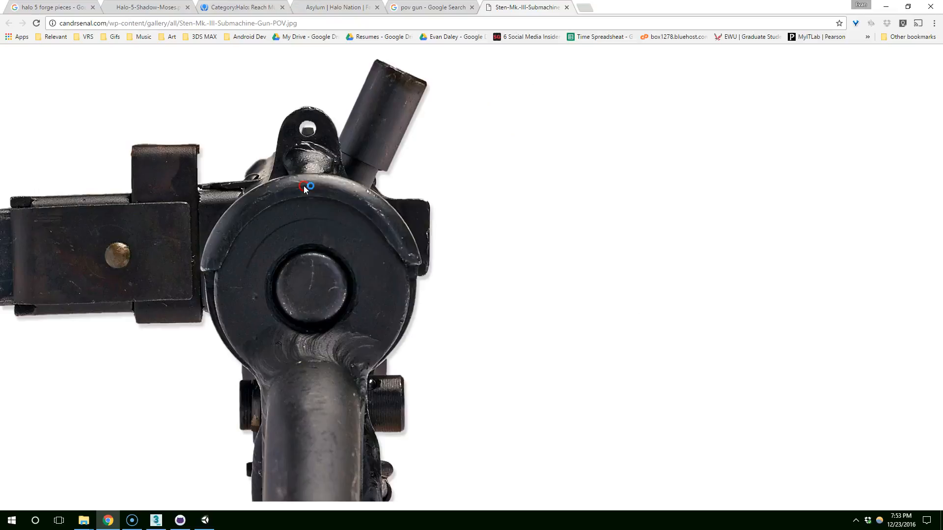
right_click(304, 187)
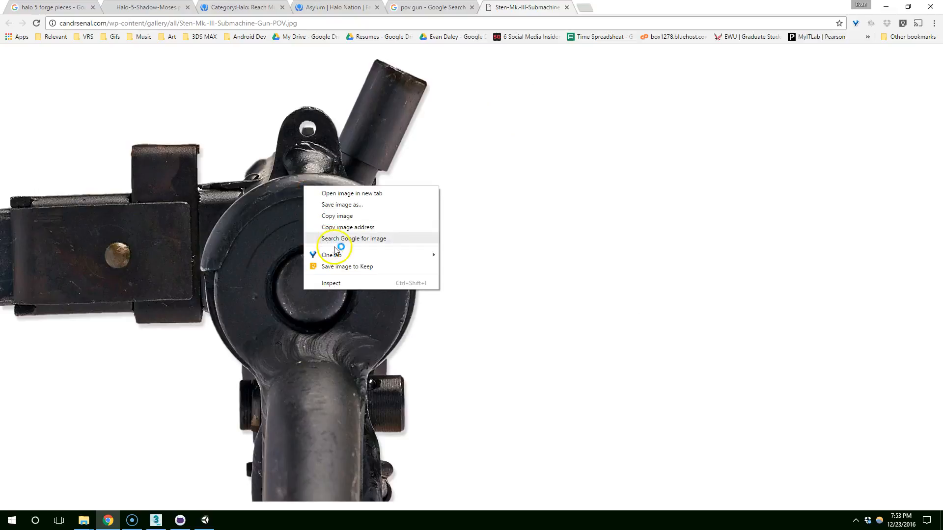
left_click(352, 203)
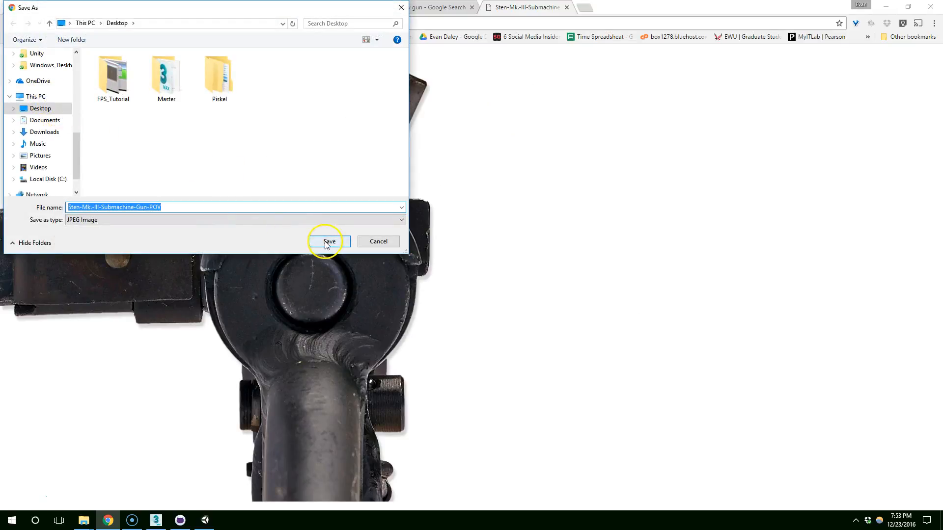
left_click(326, 244)
Step: Close the gun photo and "pov gun" search tabs and return to 3ds Max
left_click(566, 7)
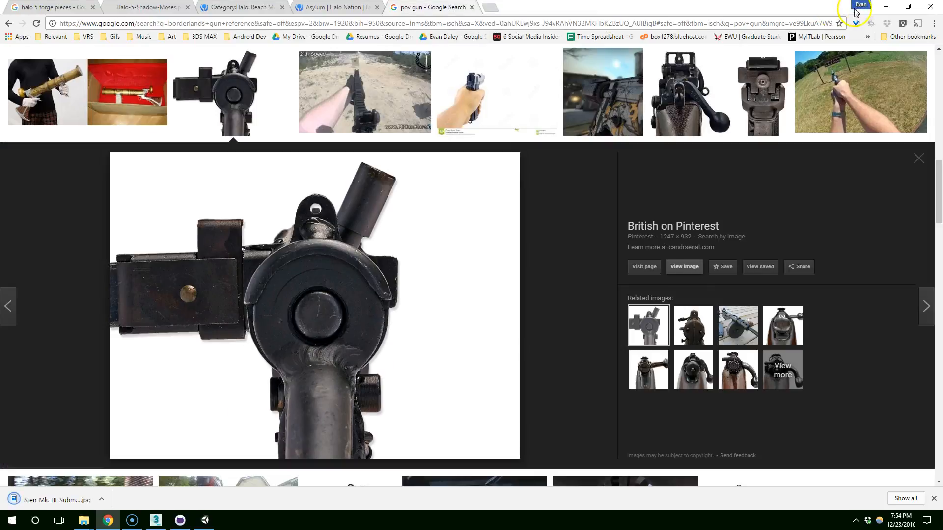
key("ctrl+w")
left_click(886, 6)
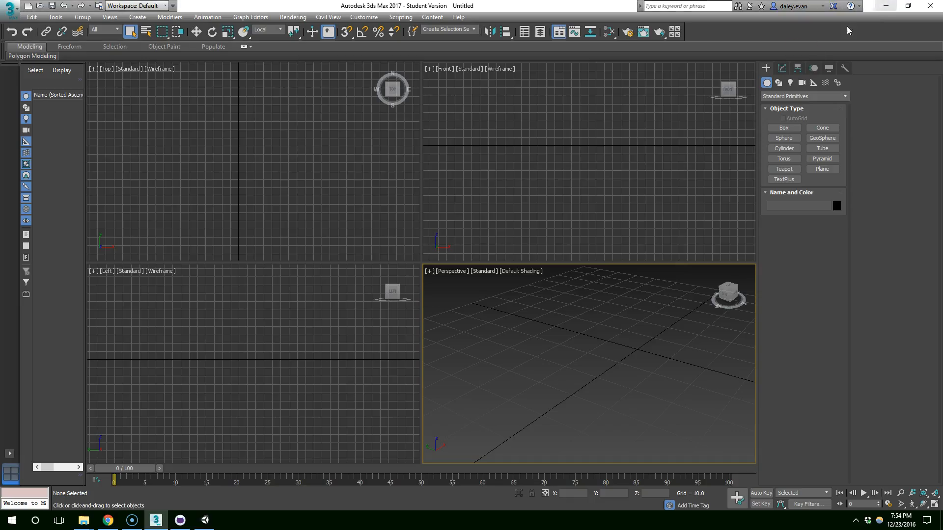
Step: Create a plane about 147 long by 220 wide in the Front view, slightly beyond the origin
left_click(230, 123)
middle_click_drag(567, 128, 544, 137)
middle_click_drag(669, 150, 647, 156)
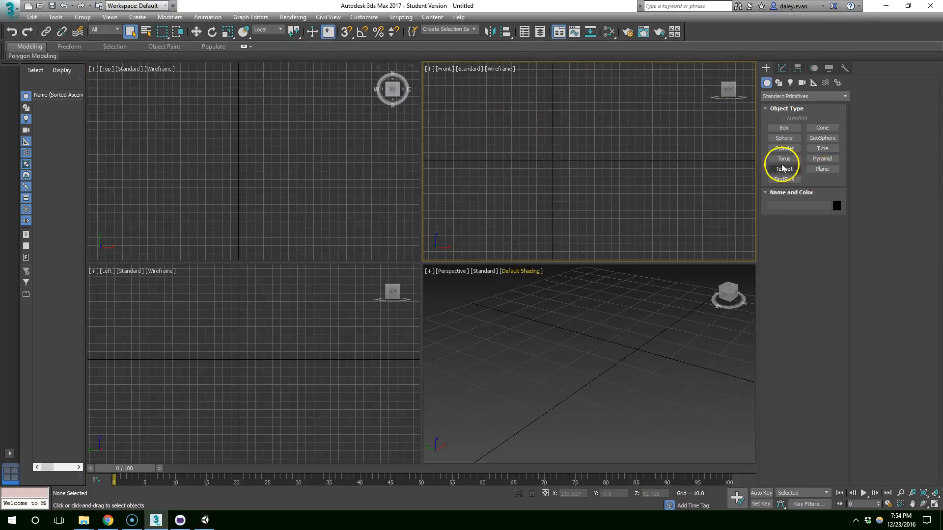
left_click(824, 170)
left_click_drag(491, 99, 673, 221)
Step: Set the plane's length segments and width segments to 1 each
left_click_drag(814, 297, 745, 291)
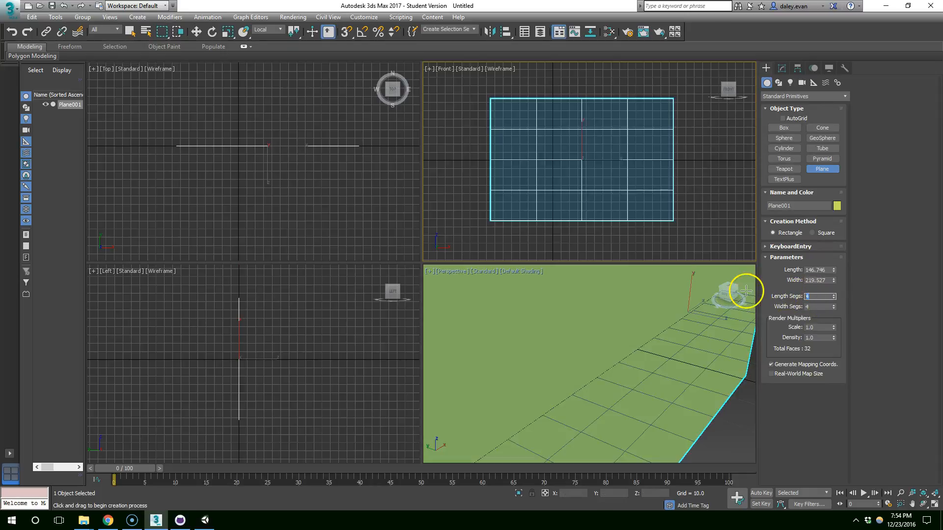
left_click_drag(813, 309, 783, 304)
type("1")
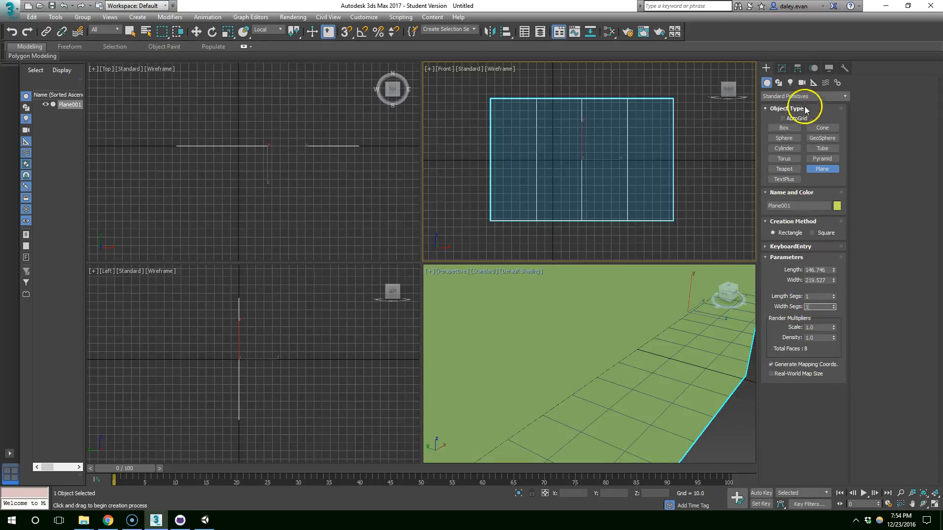
Step: Open the Slate Material Editor and add a Standard material node to the view
left_click(609, 31)
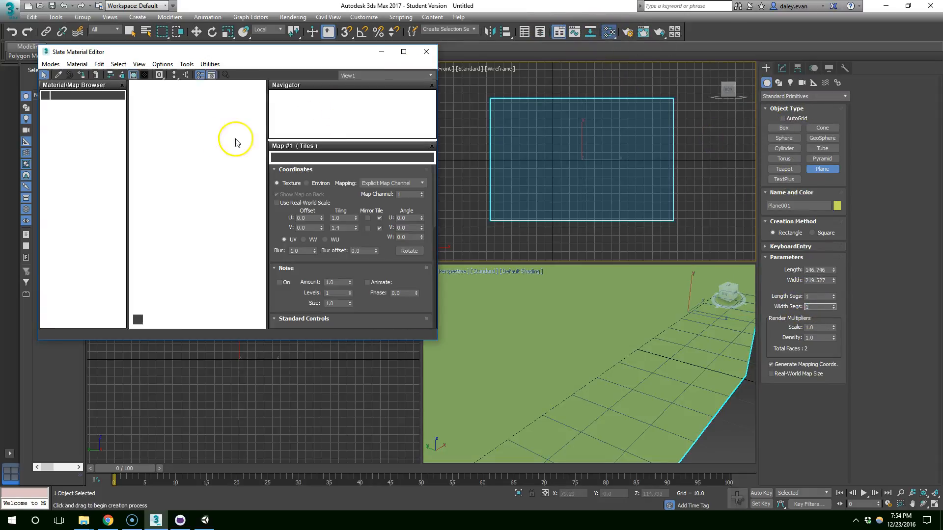
middle_click_drag(206, 143, 164, 248)
right_click(185, 185)
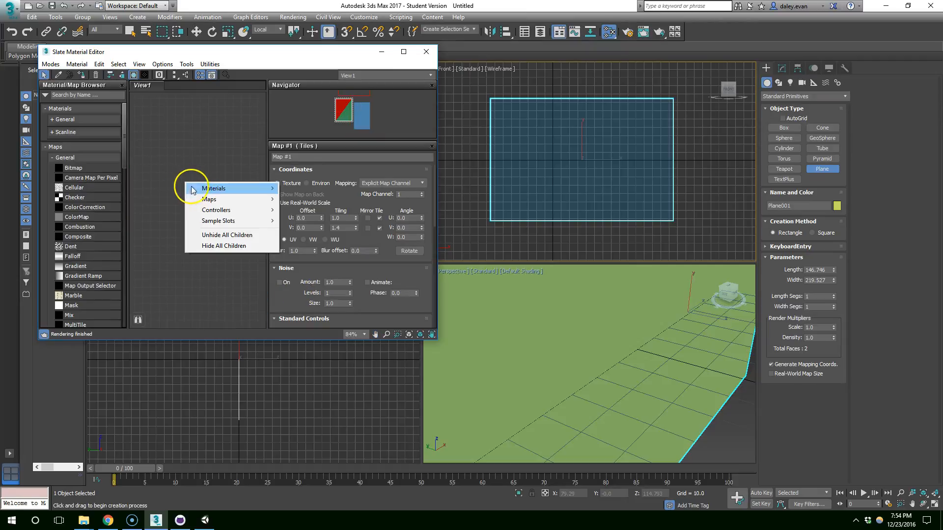
mouse_move(204, 189)
mouse_move(154, 205)
left_click(54, 227)
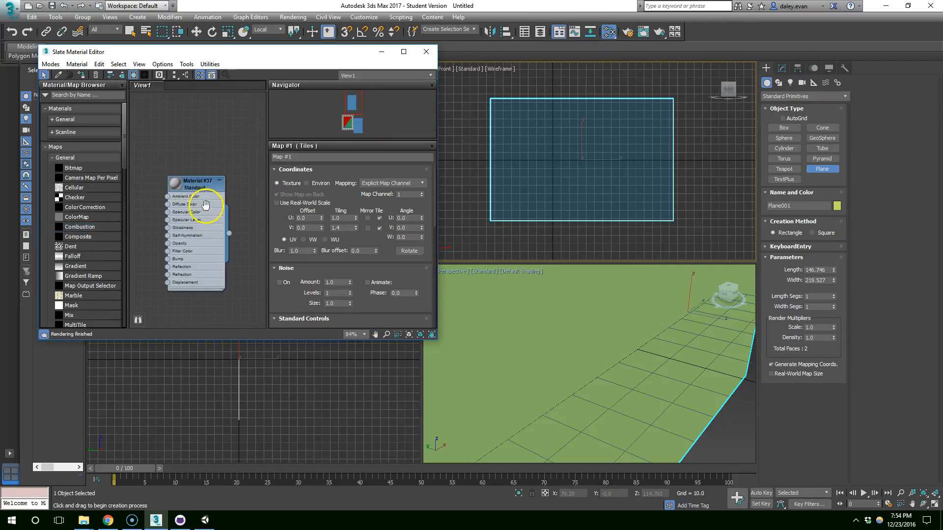
Step: Load the Desktop image Sten-Mk.-III-Submachine-Gun-POV as a bitmap into the material's Diffuse Color slot
left_click(175, 207)
scroll(175, 172, "up", 10)
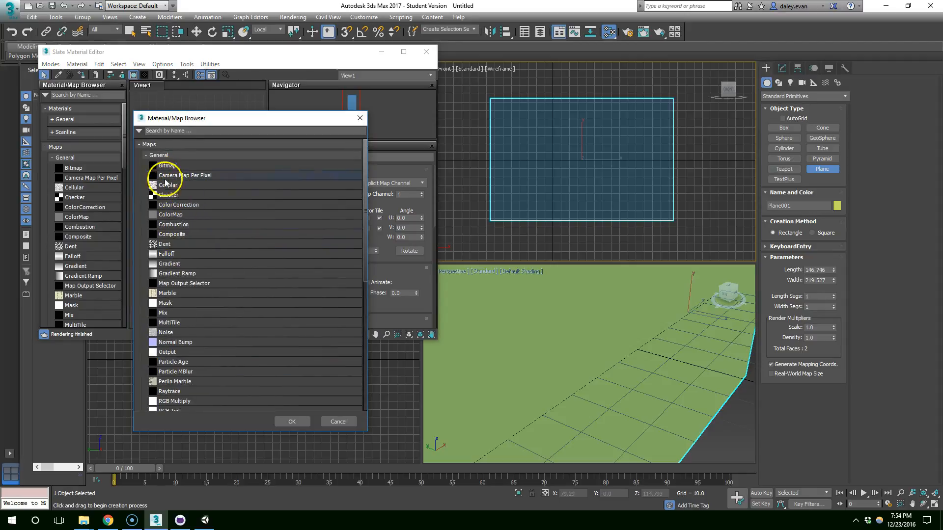
double_click(169, 165)
left_click(20, 92)
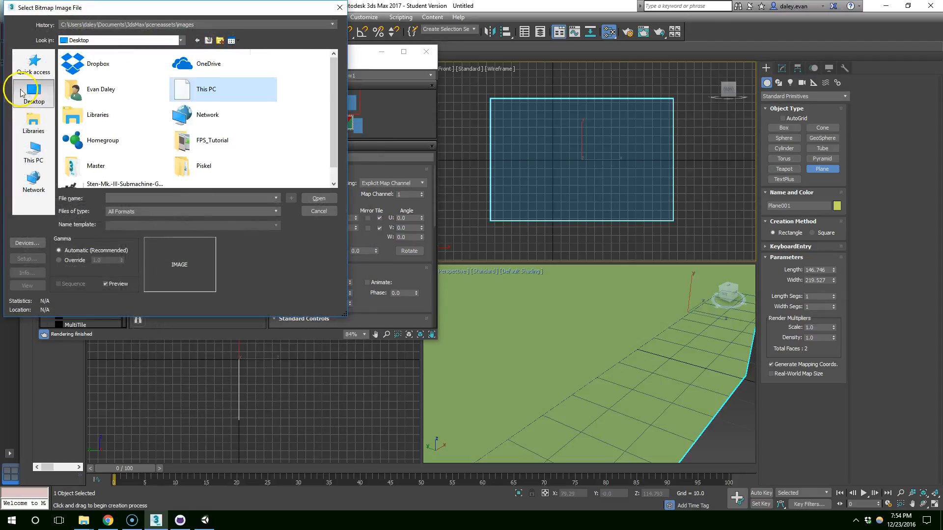
scroll(211, 109, "down", 2)
double_click(98, 171)
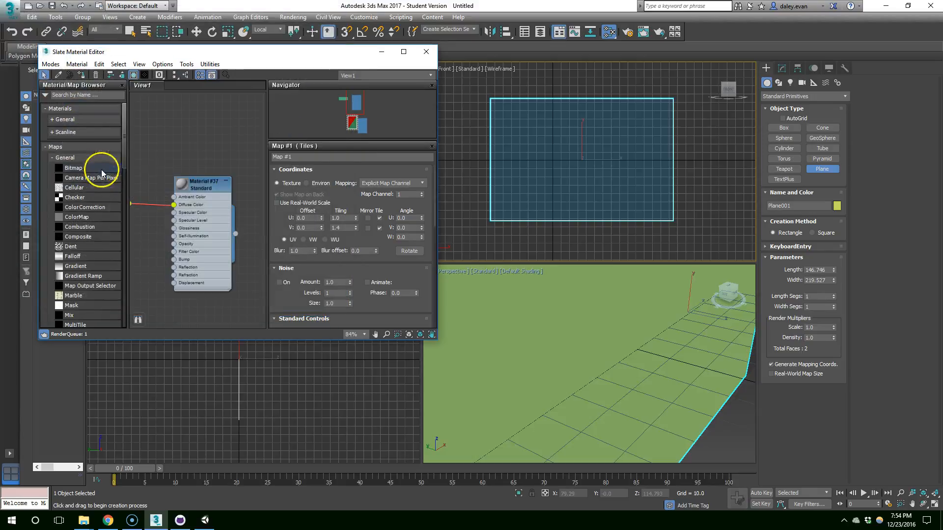
Step: Assign the gun photo material to the plane and toggle its shaded display in the viewports
left_click_drag(236, 234, 479, 205)
left_click_drag(566, 239, 577, 339)
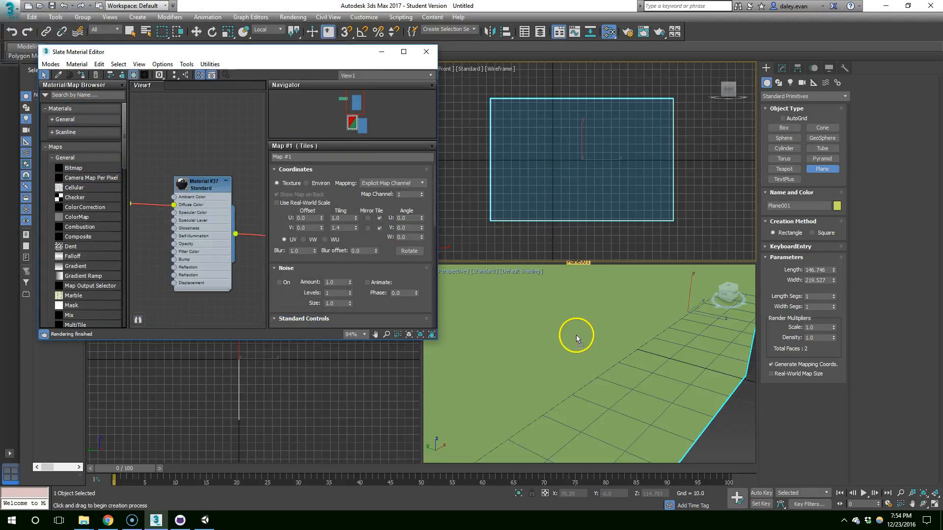
left_click(133, 76)
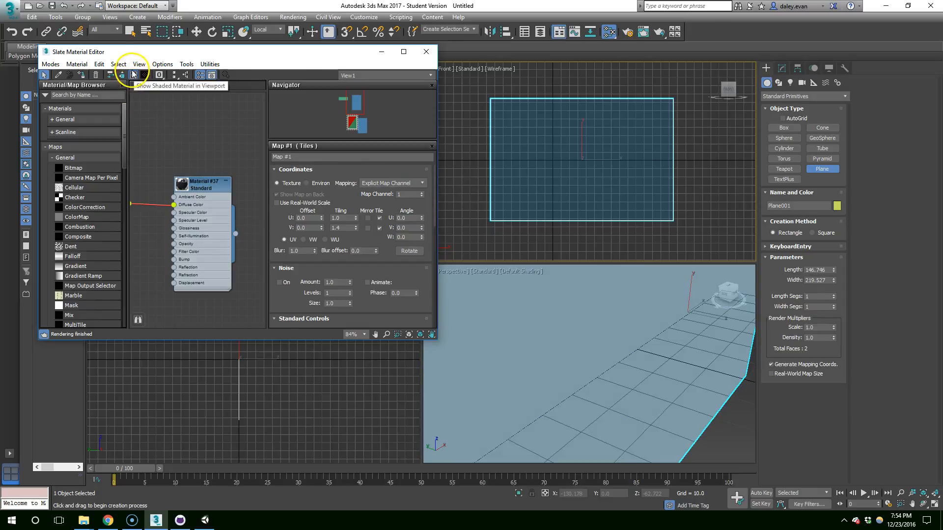
left_click(133, 76)
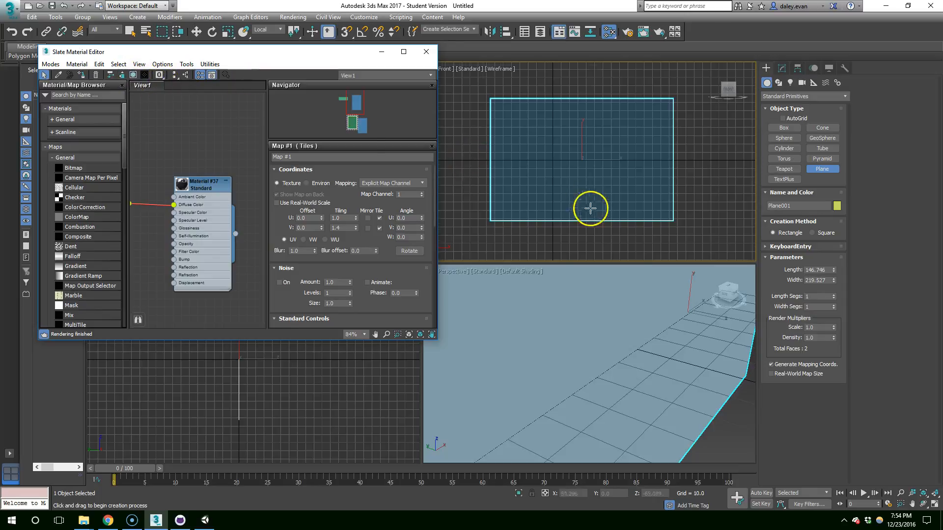
Step: Try to show the gun photo on the plane by toggling the shaded display again and reassigning the material
scroll(587, 202, "down", 2)
middle_click_drag(684, 347, 532, 395, "alt")
left_click(134, 75)
middle_click_drag(540, 353, 631, 346, "alt")
left_click_drag(235, 233, 465, 339)
middle_click_drag(488, 289, 726, 314, "alt")
scroll(219, 216, "down", 1)
middle_click_drag(218, 214, 320, 231)
double_click(189, 223)
middle_click_drag(257, 231, 149, 204)
middle_click_drag(220, 217, 233, 230)
middle_click_drag(551, 343, 524, 341, "alt")
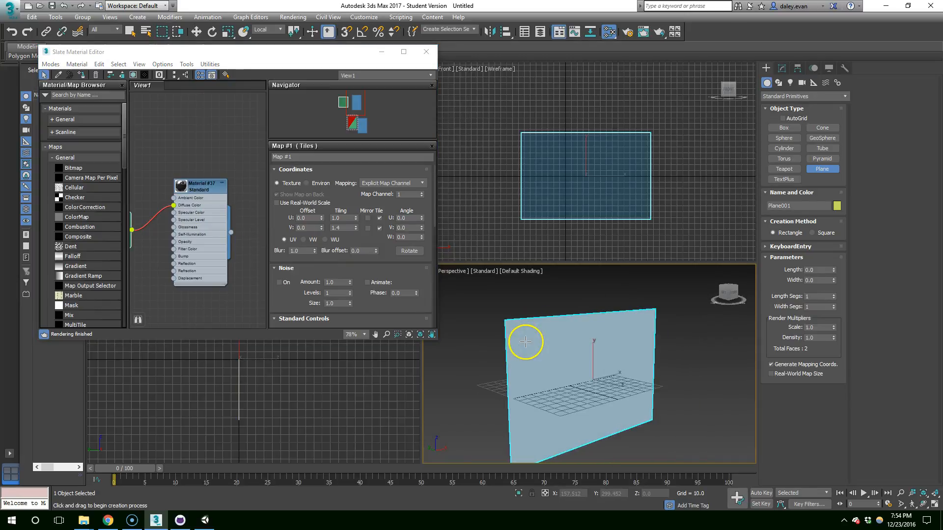
Step: Add a UVW Map modifier to the plane
left_click(782, 68)
mouse_move(638, 365)
middle_mouse_down("alt")
mouse_move(763, 348)
mouse_move(652, 358)
middle_mouse_up("alt")
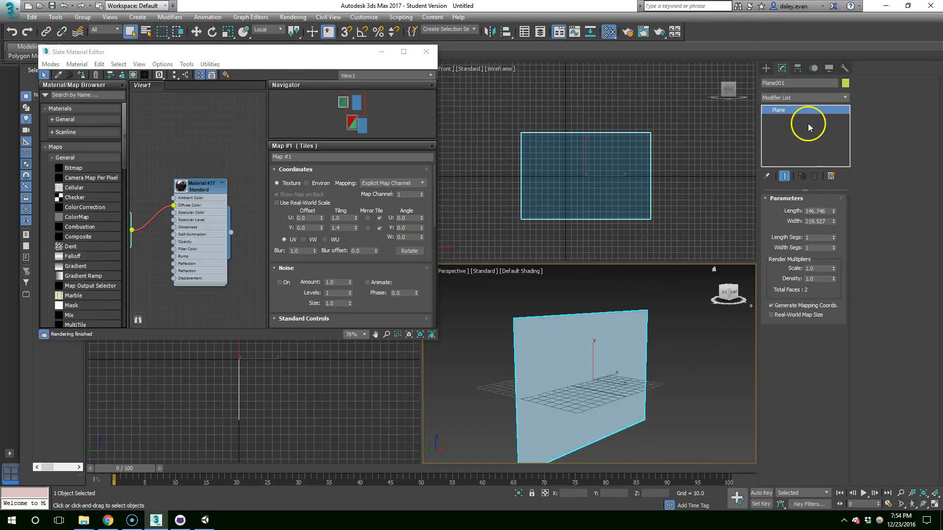
left_click(805, 98)
key("u")
key("u")
key("Return")
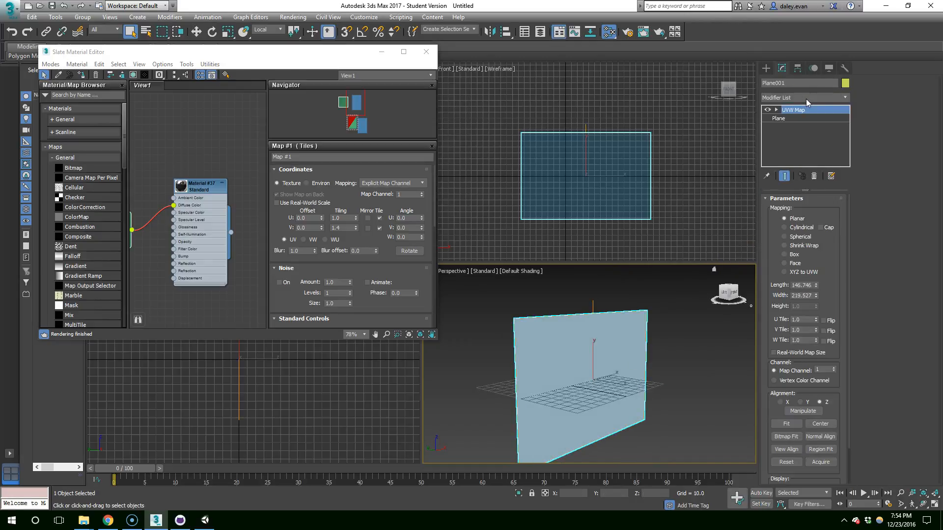
middle_click_drag(617, 335, 564, 309, "alt")
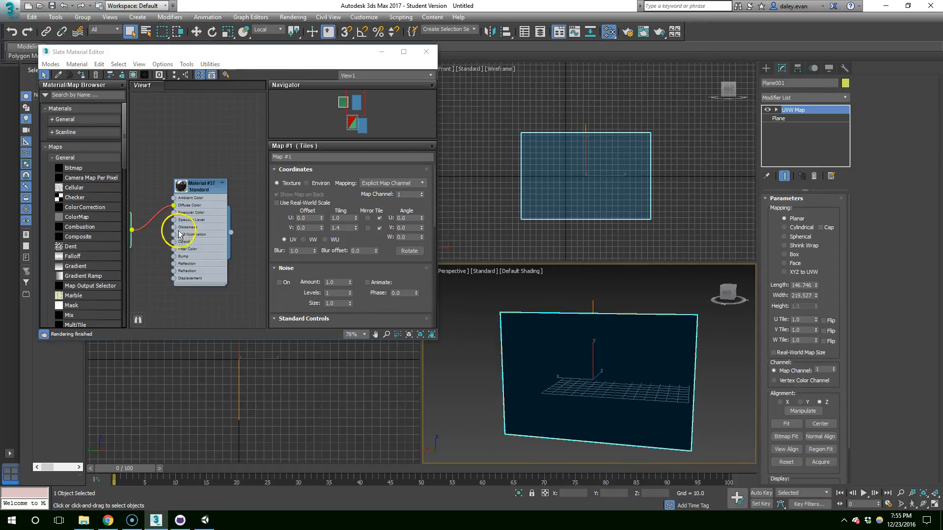
Step: Make the gun photo material 2-Sided and show it shaded in the viewport
middle_click_drag(174, 230, 202, 238)
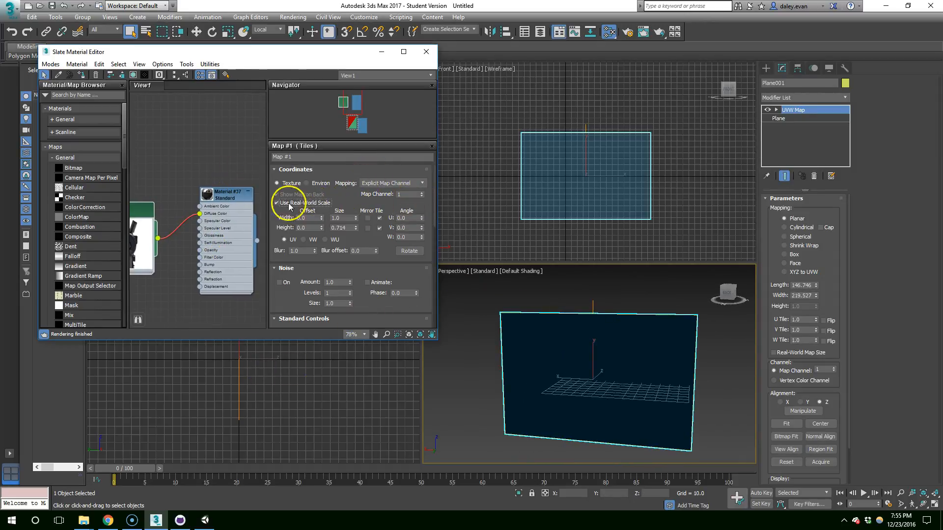
double_click(222, 193)
left_click(395, 180)
mouse_move(612, 311)
middle_mouse_down("alt")
mouse_move(481, 296)
mouse_move(619, 314)
mouse_move(541, 311)
mouse_move(575, 313)
middle_mouse_up("alt")
left_click(133, 74)
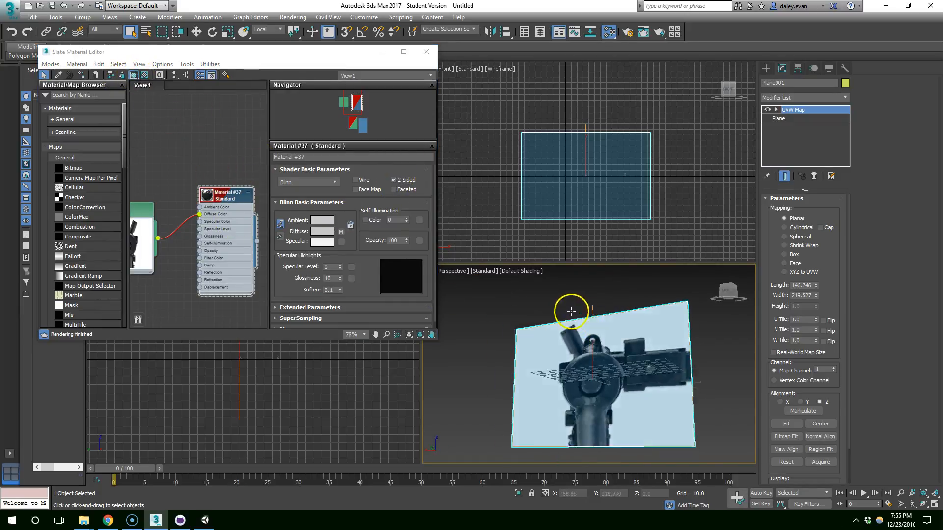
Step: Examine the gun photo on the plane up close in the Perspective view
scroll(609, 363, "up", 8)
scroll(573, 366, "down", 8)
middle_click_drag(568, 358, 592, 349, "alt")
scroll(584, 358, "up", 1)
scroll(593, 347, "up", 5)
middle_click_drag(637, 320, 619, 337)
scroll(631, 331, "down", 7)
scroll(610, 335, "up", 5)
scroll(597, 302, "down", 5)
scroll(670, 330, "up", 2)
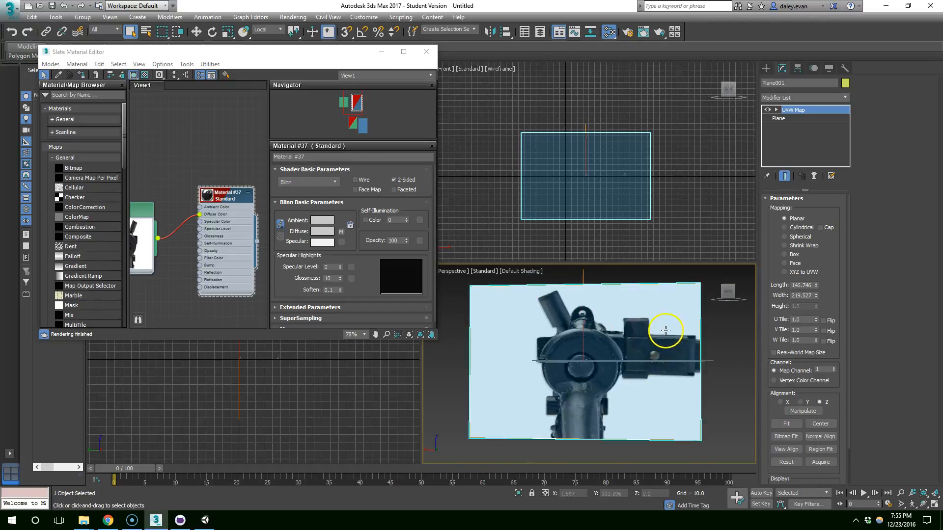
Step: Close the Slate Material Editor and bring up the Standard Primitives for creating a new object
left_click(767, 68)
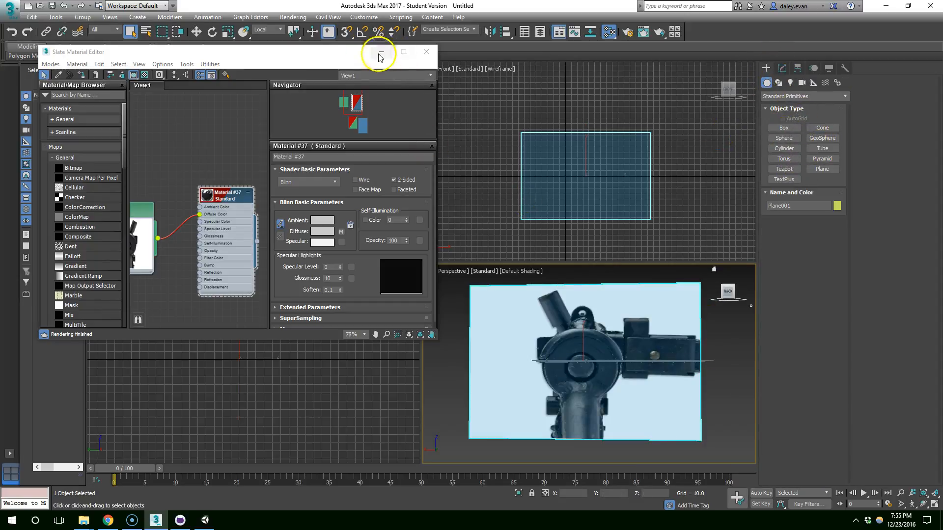
left_click(426, 52)
middle_click_drag(330, 230, 349, 252)
mouse_move(639, 324)
middle_mouse_down()
mouse_move(589, 322)
mouse_move(653, 319)
middle_mouse_up()
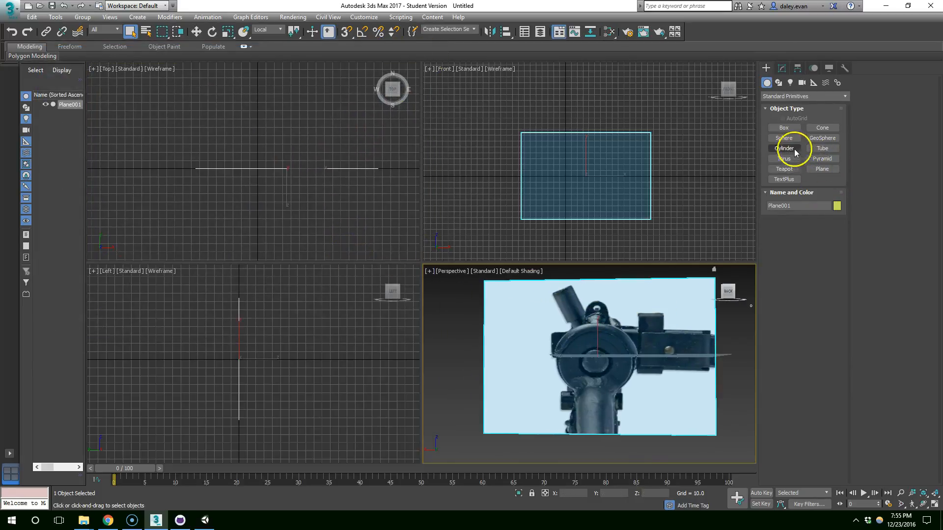
Step: Create a cylinder about 39 in radius and 100 high in the Front view at the plane's centre, with 2 height segments
left_click(785, 149)
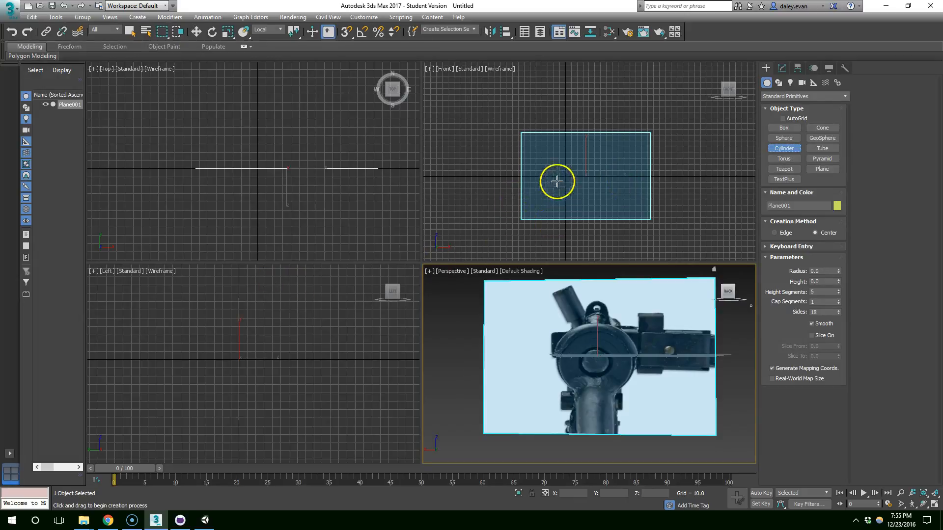
middle_click_drag(559, 183, 551, 177)
left_click_drag(561, 177, 587, 166)
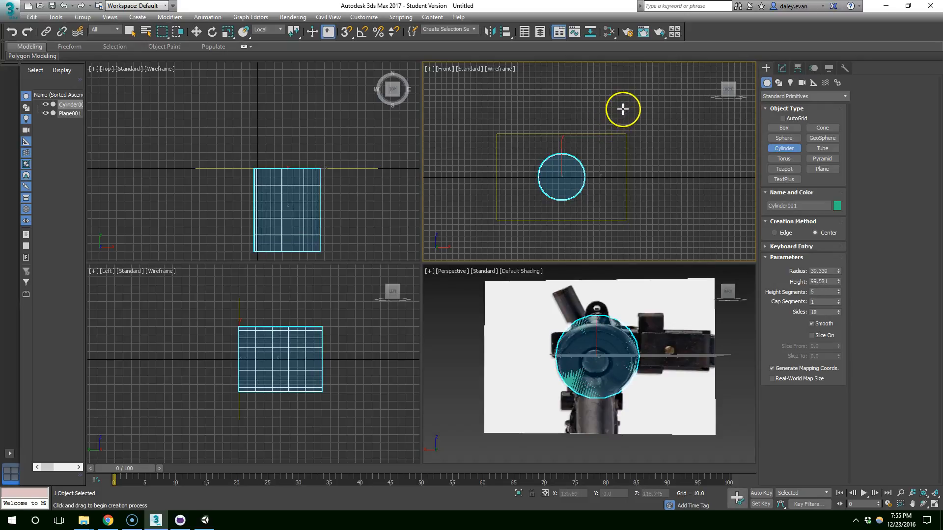
left_click_drag(839, 290, 838, 295)
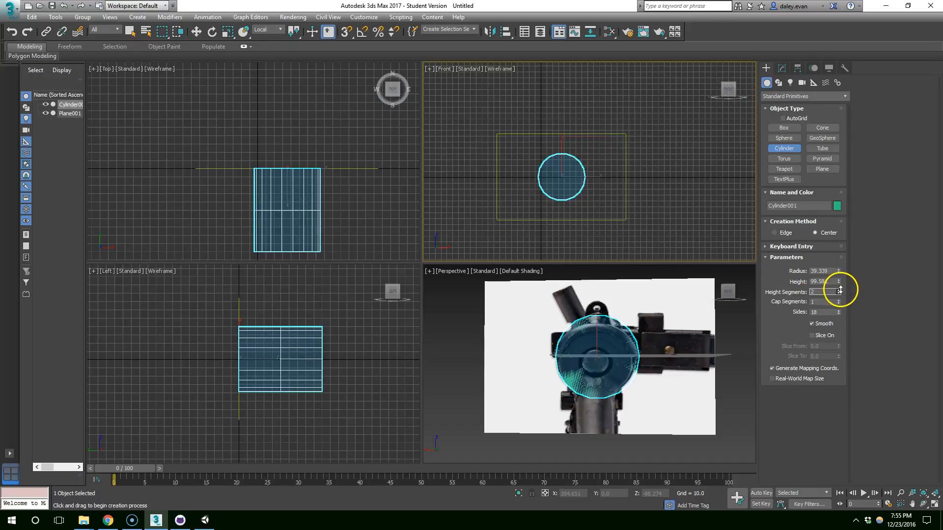
middle_click_drag(621, 339, 672, 342, "alt")
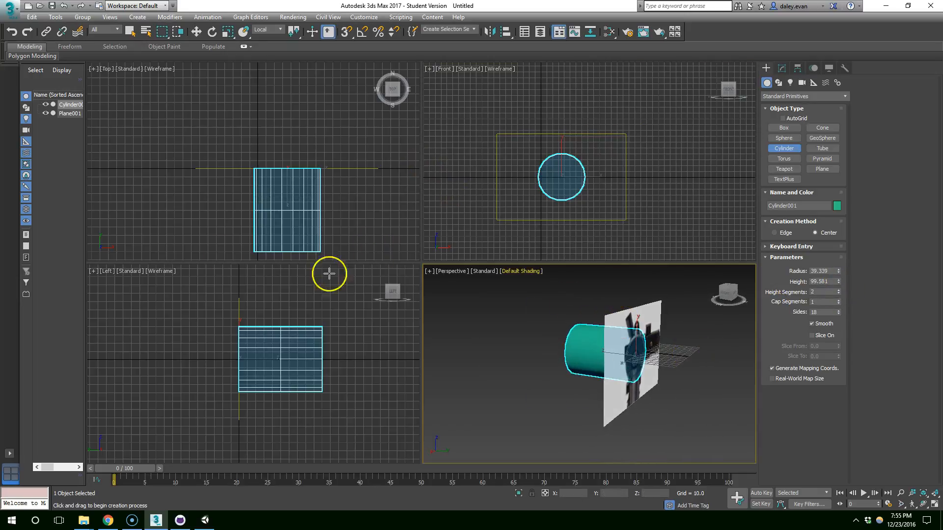
Step: Stretch the cylinder along its length with the Scale tool and display edged faces in the Perspective view
left_click(196, 31)
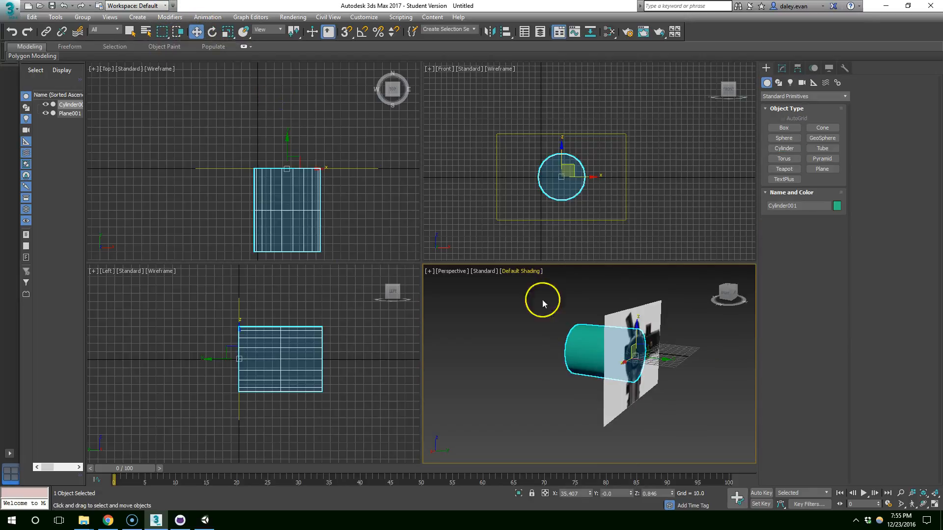
left_click(229, 34)
middle_click_drag(597, 355, 659, 364, "alt")
left_click_drag(659, 351, 692, 354)
middle_click_drag(692, 354, 557, 304, "alt")
key("F4")
scroll(545, 332, "up", 4)
scroll(548, 330, "down", 2)
Step: Move the reference plane along the cylinder's axis to about Y -35 and slightly down, so it cuts through the cylinder
left_click(568, 342)
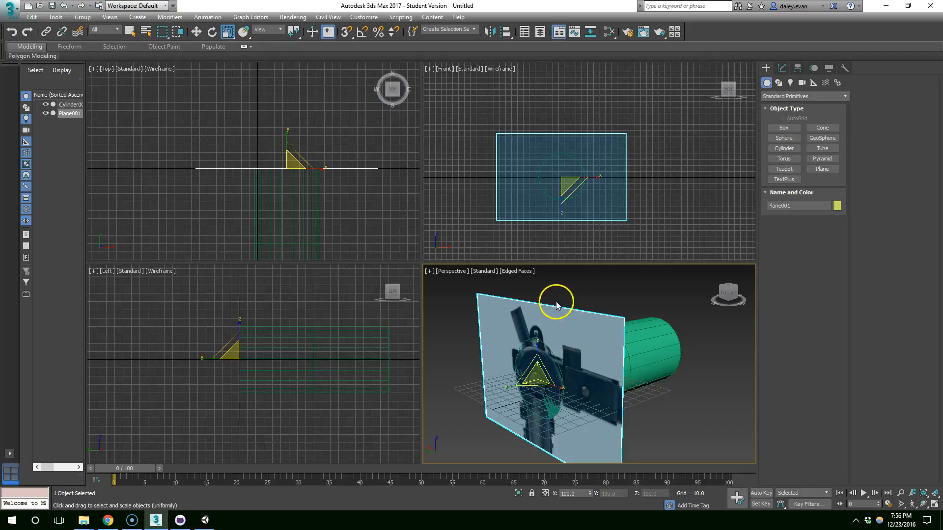
key("w")
mouse_move(531, 375)
left_mouse_down()
mouse_move(507, 380)
mouse_move(546, 380)
mouse_move(539, 383)
left_mouse_up()
middle_click_drag(581, 383, 592, 354, "alt")
left_click_drag(569, 343, 578, 347)
scroll(589, 355, "up", 2)
middle_click_drag(590, 355, 593, 353, "alt")
Step: Convert the cylinder to an Editable Poly and expand its sub-object levels in the modifier stack
left_click(584, 357)
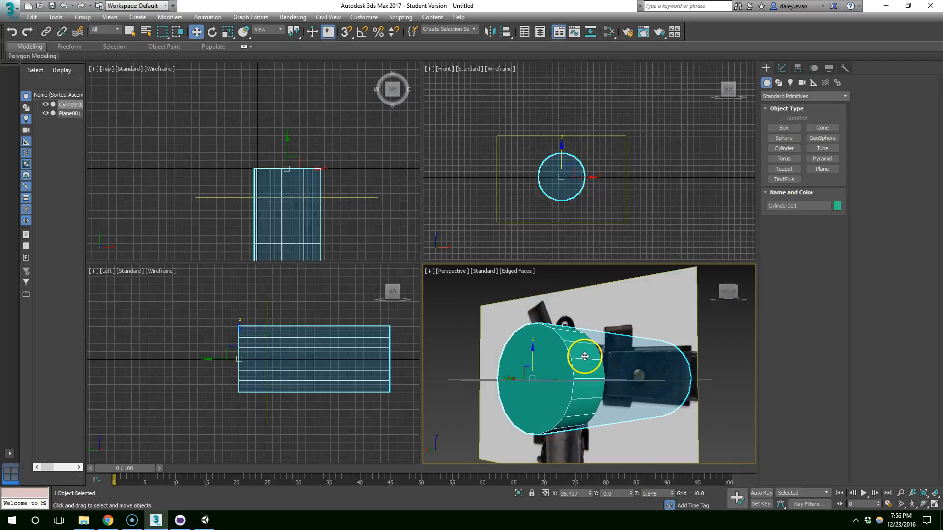
left_click(782, 70)
right_click(781, 110)
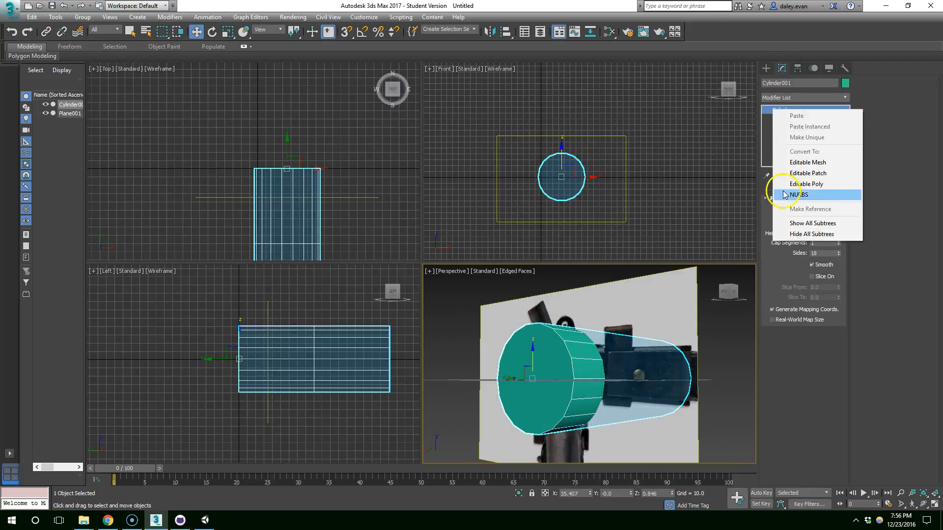
left_click(776, 181)
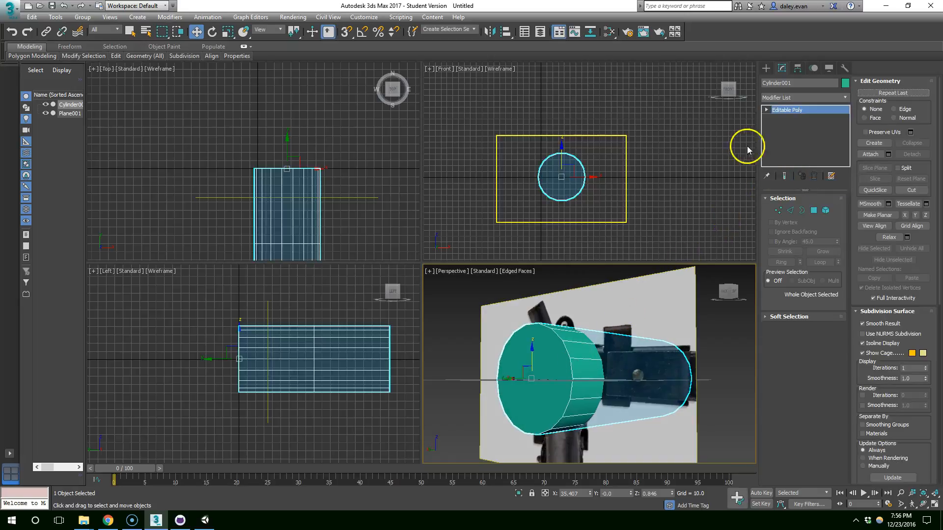
key("4")
left_click(723, 194)
left_click(763, 100)
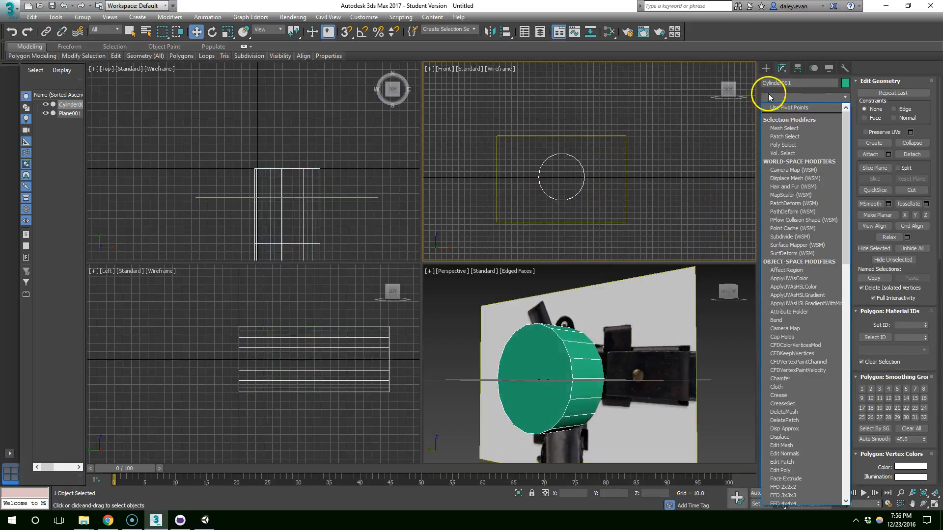
left_click(768, 95)
left_click(768, 111)
left_click(785, 145)
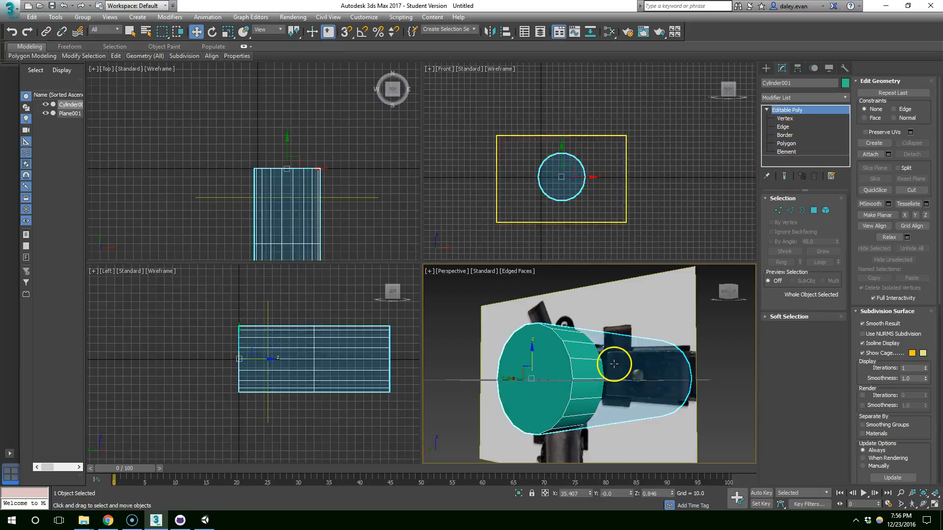
middle_click_drag(614, 363, 576, 367, "alt")
left_click(552, 366)
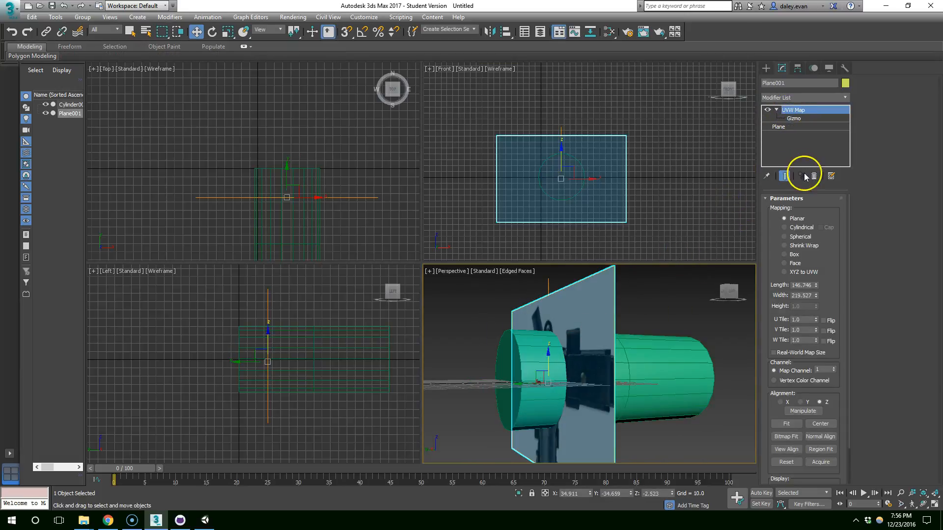
left_click(783, 126)
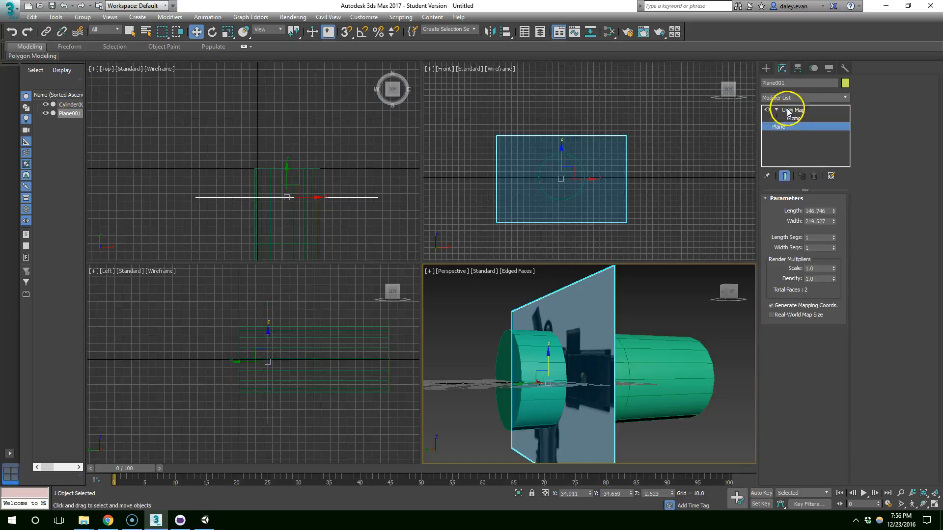
left_click(583, 321)
middle_click_drag(630, 269, 653, 288, "alt")
left_click(691, 357)
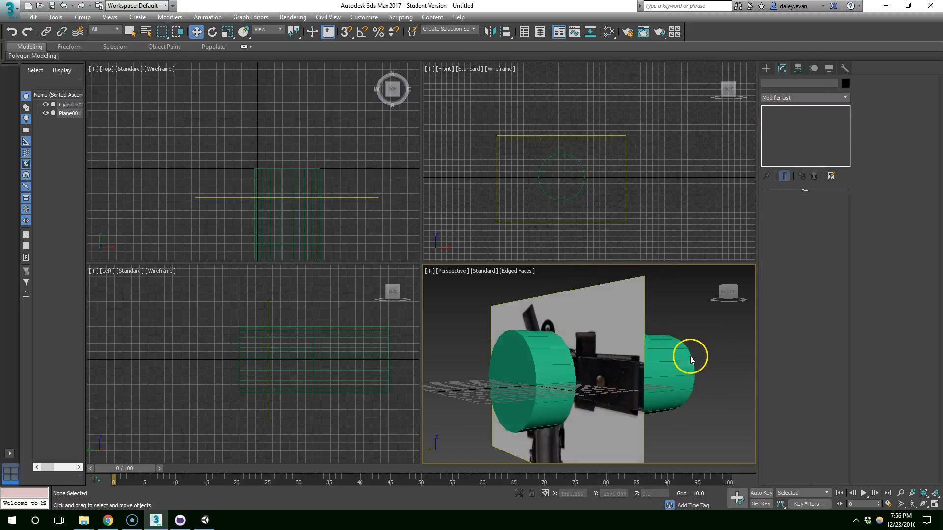
Step: Extrude four adjacent side polygons of the cylinder's near half slightly outward, on the side facing the photo's magazine housing
left_click(690, 359)
left_click(787, 143)
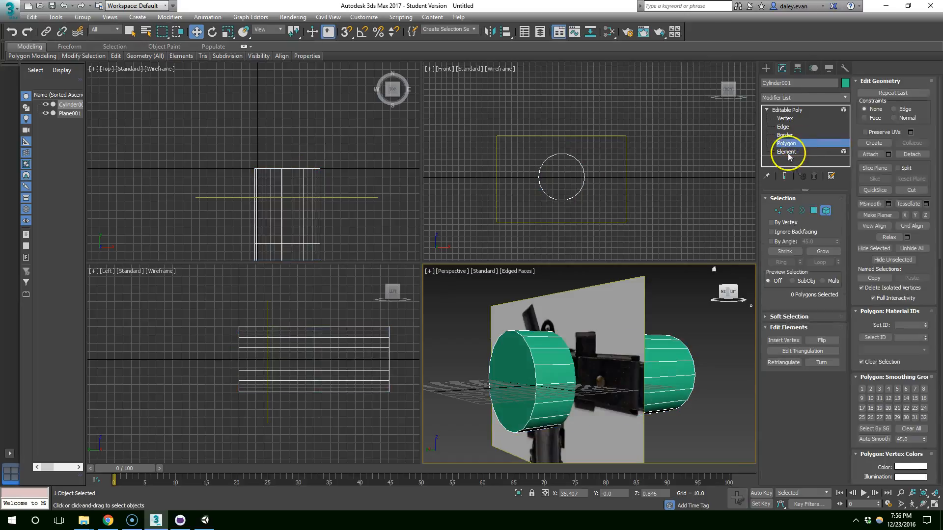
middle_click_drag(564, 377, 657, 366, "alt")
left_click(564, 366)
left_click(580, 358, "ctrl")
left_click(572, 390, "ctrl")
left_click(572, 399, "ctrl")
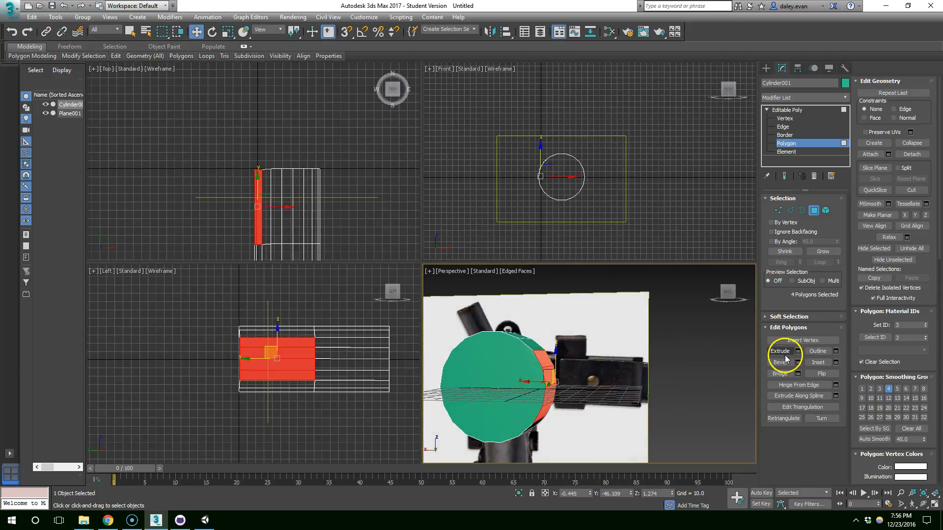
left_click(779, 351)
left_click_drag(563, 362, 583, 358)
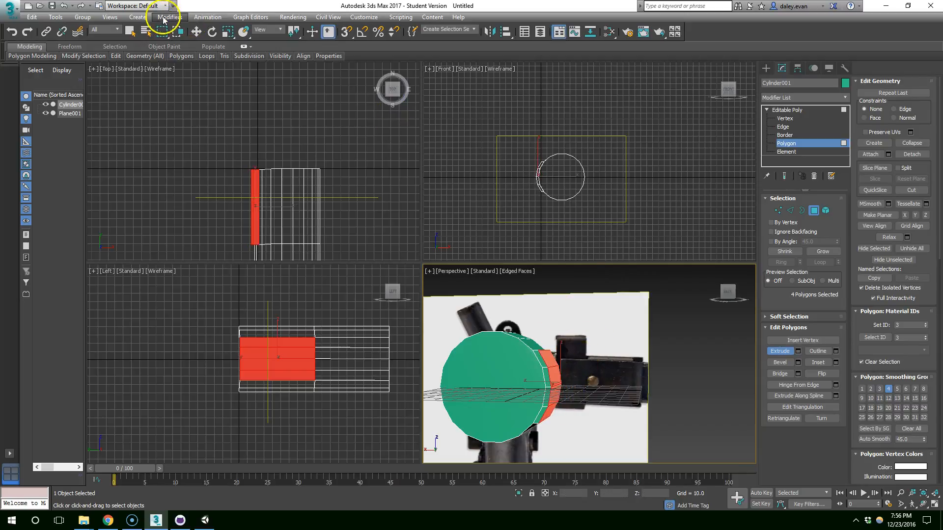
Step: Scale the four extruded side polygons down in height and extrude them farther outward into a side arm
left_click(227, 32)
left_click_drag(564, 351, 564, 363)
middle_click_drag(591, 362, 618, 336, "alt")
left_click(782, 351)
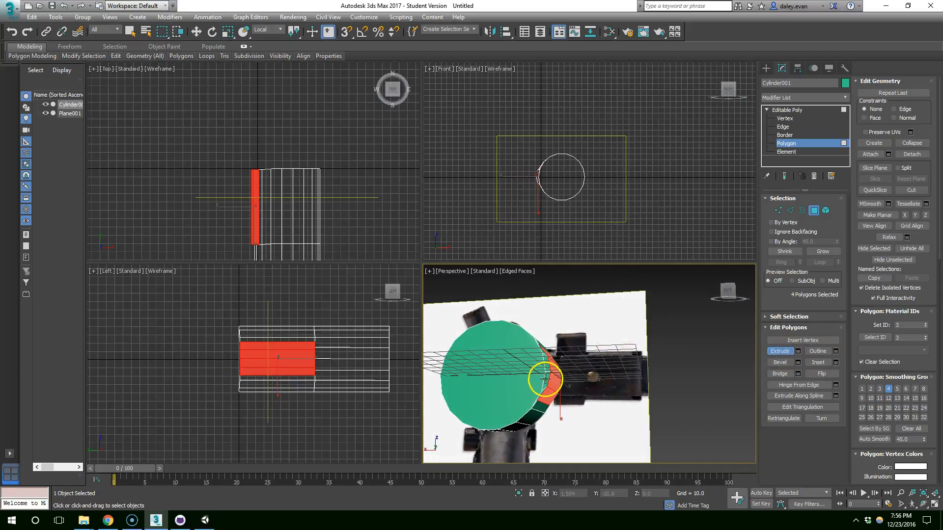
middle_click_drag(575, 351, 559, 378, "alt")
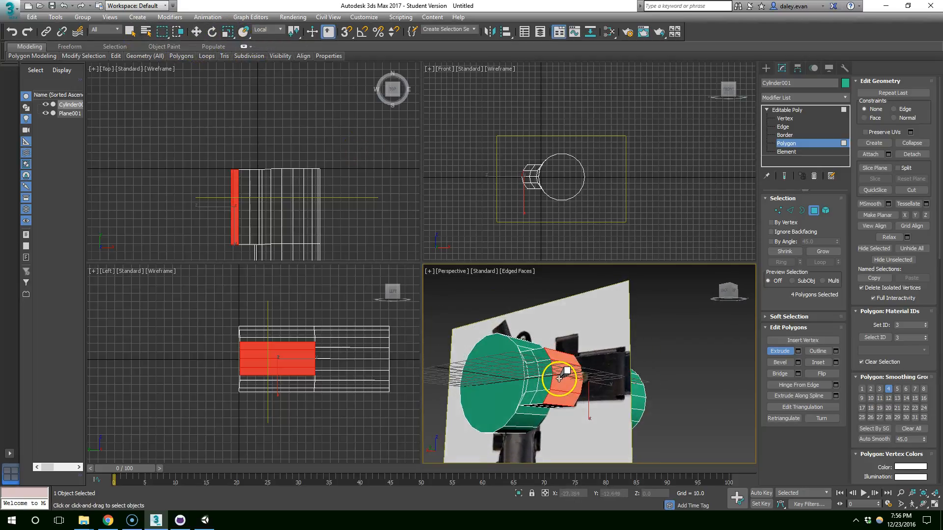
Step: Extrude the three upper end polygons of the side arm outward twice, so the arm curves slightly upward
left_click(561, 381)
left_click(565, 366, "ctrl")
left_click(564, 354, "ctrl")
left_click_drag(565, 353, 572, 298)
middle_click_drag(572, 298, 583, 324, "alt")
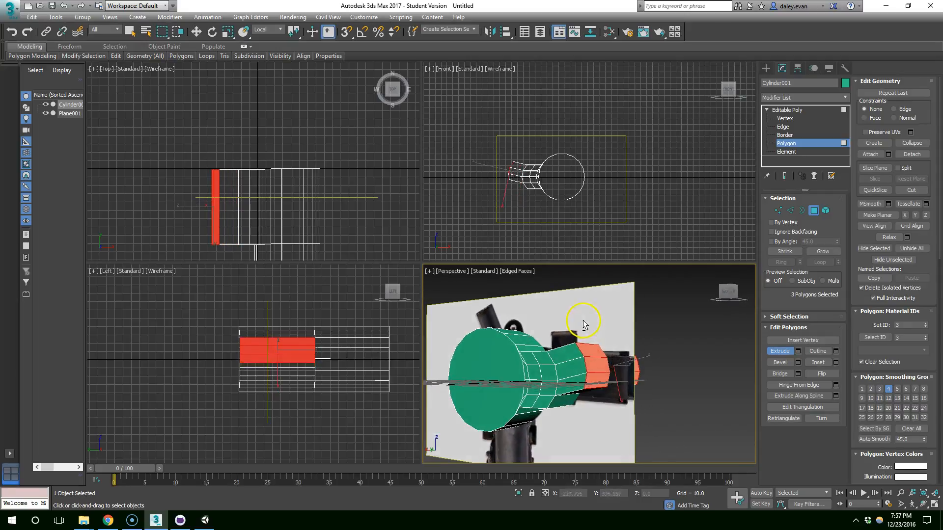
left_click_drag(581, 347, 594, 309)
middle_click_drag(594, 309, 630, 348, "alt")
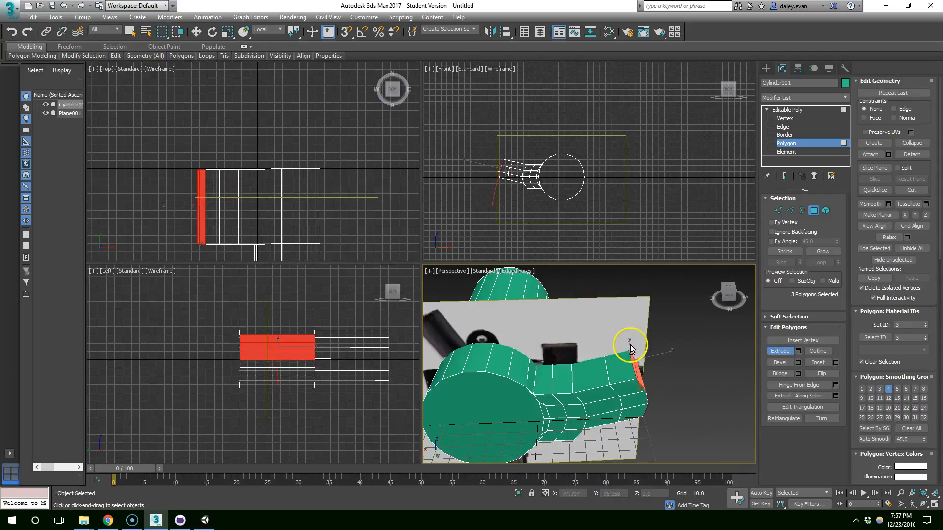
Step: Extrude a small block from the arm's upper side and a longer two-polygon stub from the cylinder's top on the opposite side
left_click(561, 377)
mouse_move(565, 379)
middle_mouse_down("alt")
mouse_move(511, 361)
mouse_move(604, 375)
mouse_move(553, 373)
mouse_move(572, 379)
middle_mouse_up("alt")
left_click(591, 373)
left_click(573, 369, "ctrl")
left_click_drag(575, 368, 564, 307)
scroll(614, 358, "down", 4)
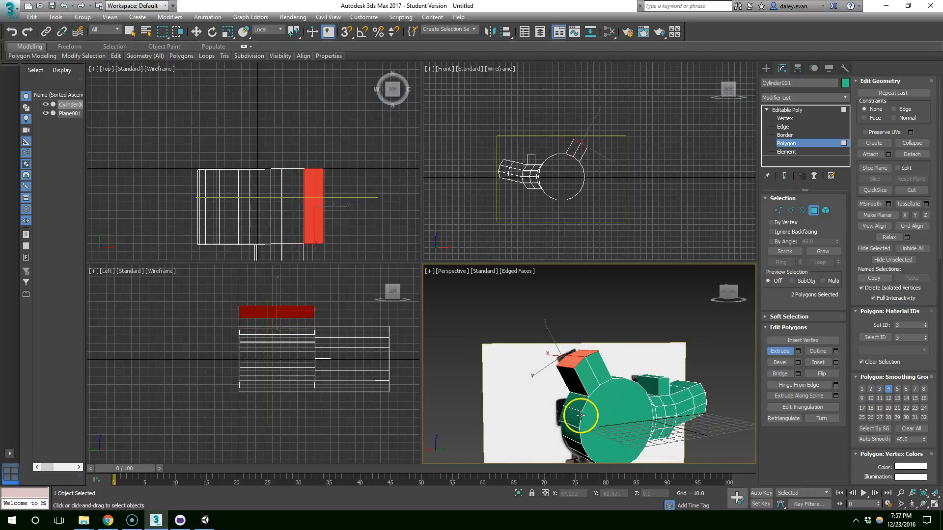
Step: Extrude two side polygons of the cylinder, directly opposite the arm, into a short stub
left_click(580, 418)
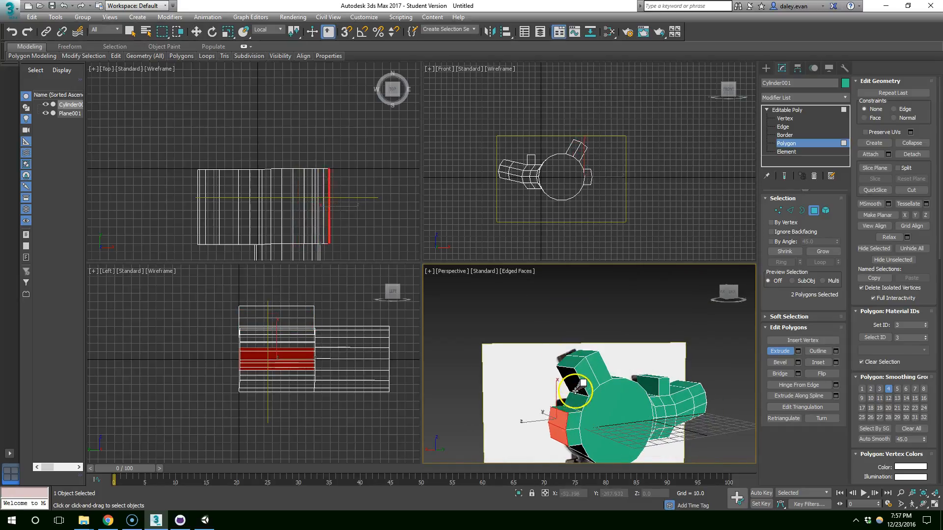
left_click_drag(574, 391, 576, 371)
scroll(636, 426, "down", 4)
Step: Extrude three adjacent polygons on the cylinder's underside far downward into a long block
scroll(604, 399, "up", 5)
middle_click_drag(607, 384, 585, 379, "alt")
left_click(580, 407)
left_click(595, 407, "ctrl")
left_click(614, 403, "ctrl")
left_click_drag(618, 402, 617, 280)
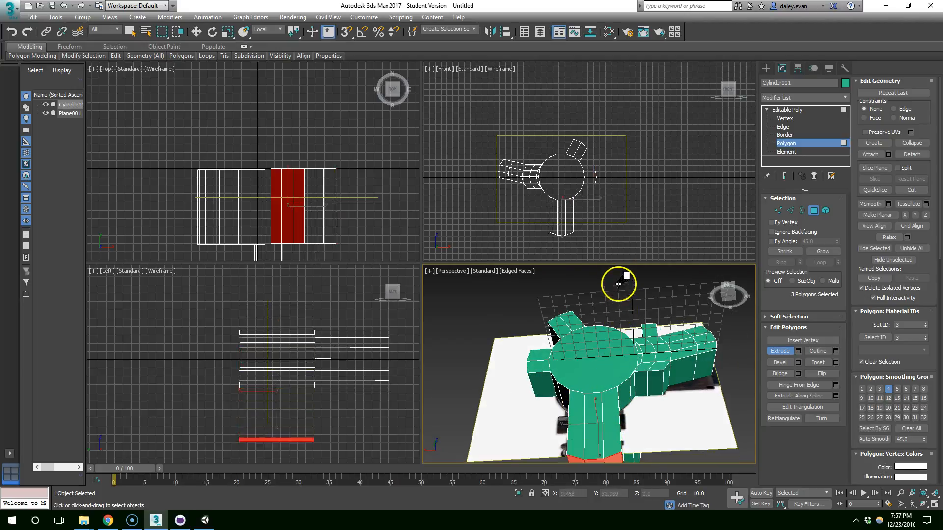
scroll(630, 390, "down", 4)
middle_click_drag(629, 389, 680, 411, "alt")
middle_click_drag(732, 359, 739, 411, "alt")
Step: Move the downward block's three polygons that face the cylinder's plain half along Y, making the block thinner
key("r")
left_click(809, 144)
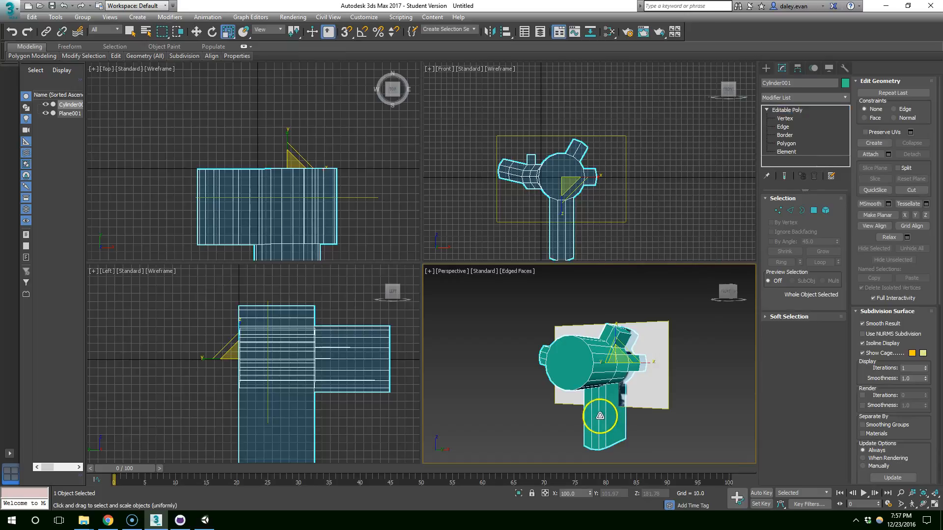
key("w")
middle_click_drag(602, 414, 629, 400, "alt")
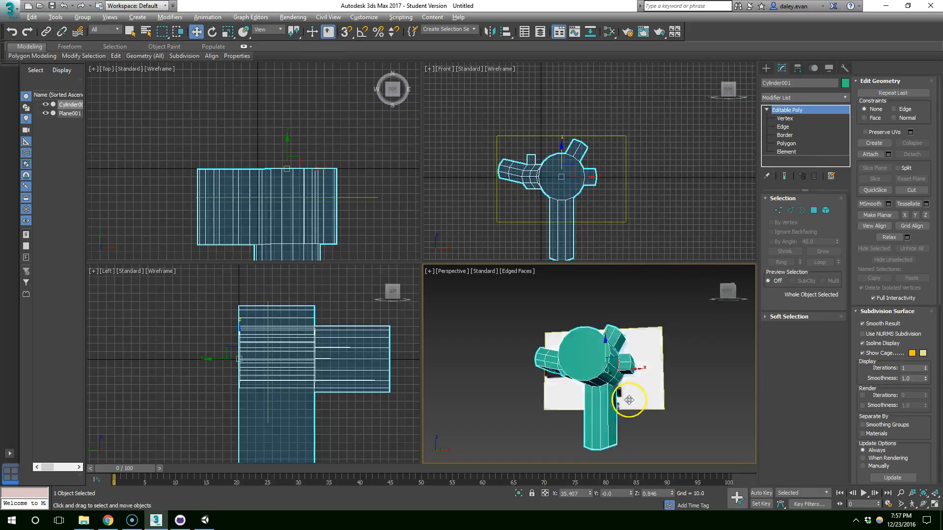
scroll(629, 400, "up", 5)
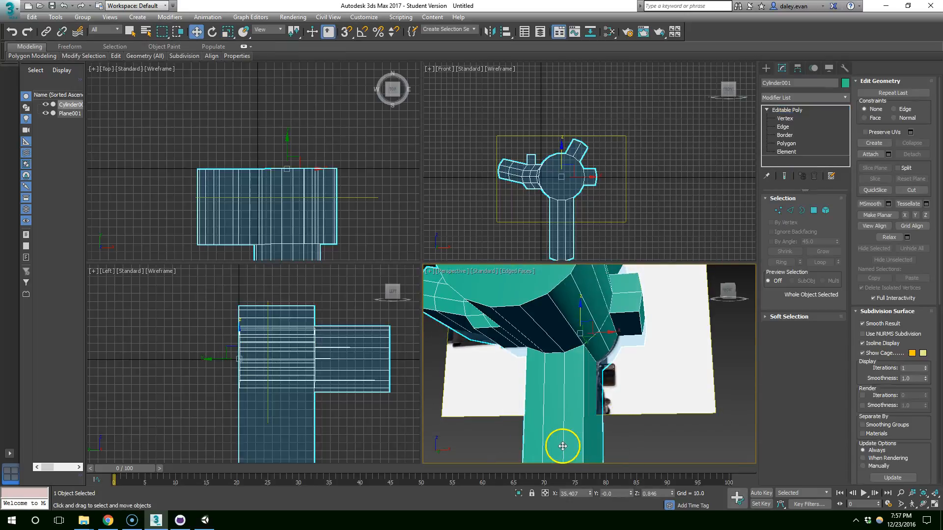
left_click(796, 144)
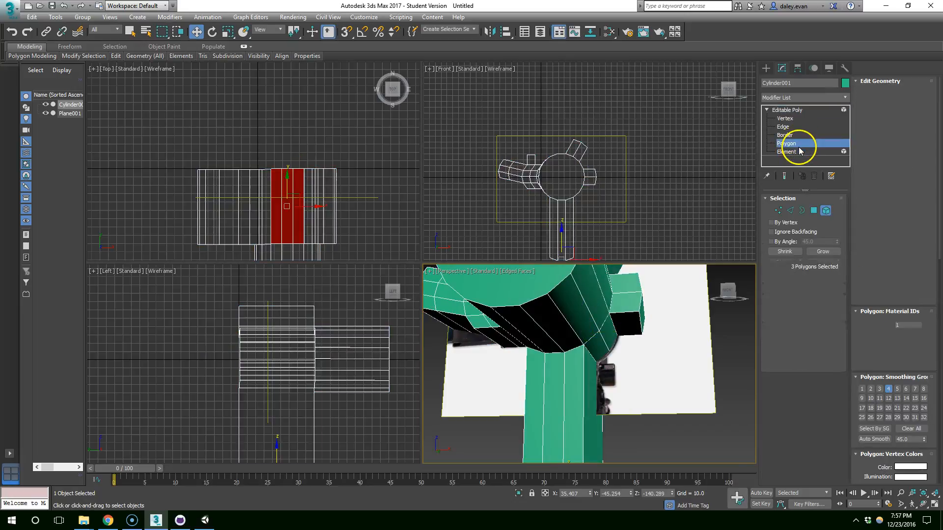
key("4")
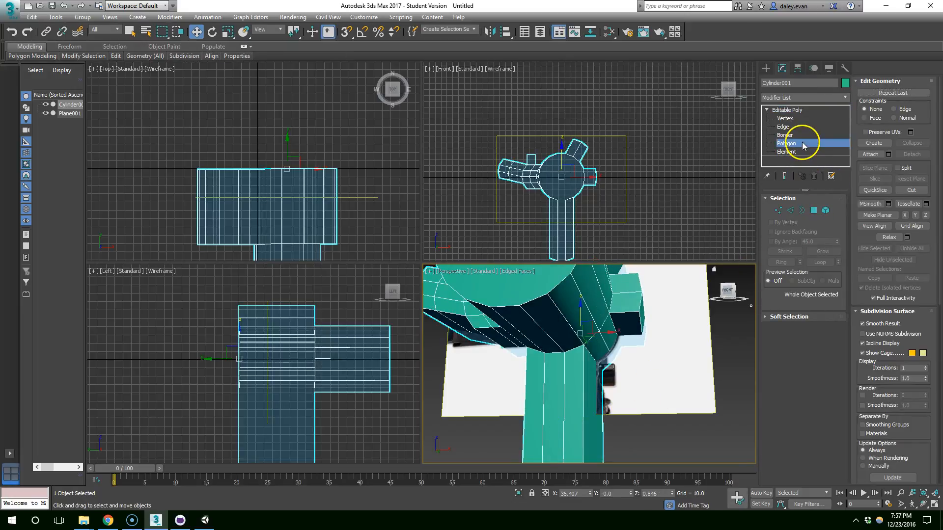
left_click(803, 144)
left_click(561, 407)
left_click(573, 405, "ctrl")
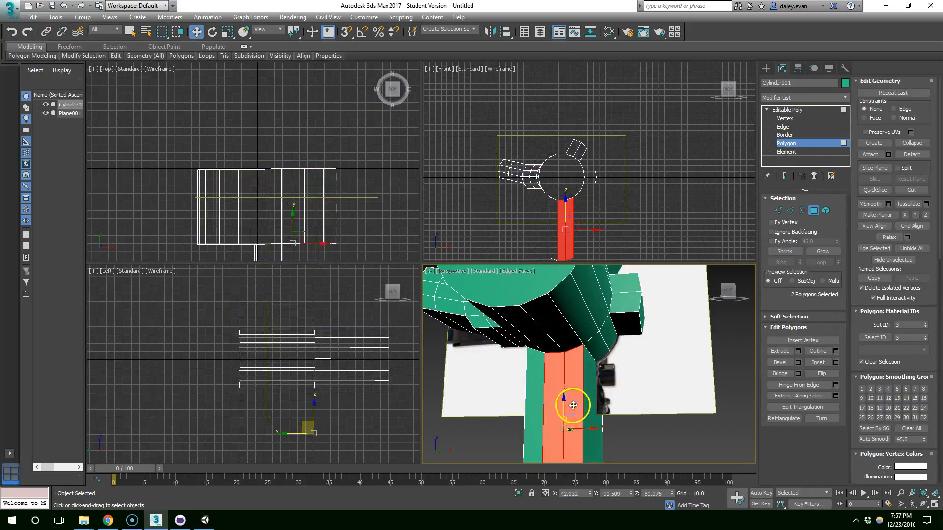
left_click(542, 410, "ctrl")
middle_click_drag(542, 410, 540, 431, "alt")
left_click_drag(590, 427, 614, 423)
scroll(694, 362, "down", 3)
Step: Taper the downward block by moving the face's four bottom vertices to about Y -36 and its four upper vertices to about Y -44
middle_click_drag(673, 375, 655, 345, "alt")
left_click(799, 121)
left_click_drag(626, 431, 662, 396)
scroll(637, 383, "up", 5)
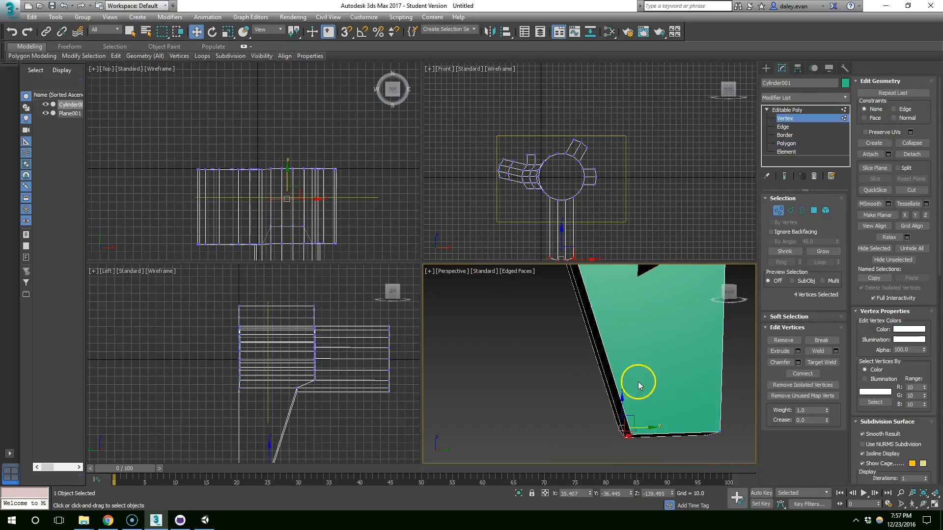
middle_click_drag(634, 350, 622, 431)
middle_click_drag(619, 391, 610, 384, "alt")
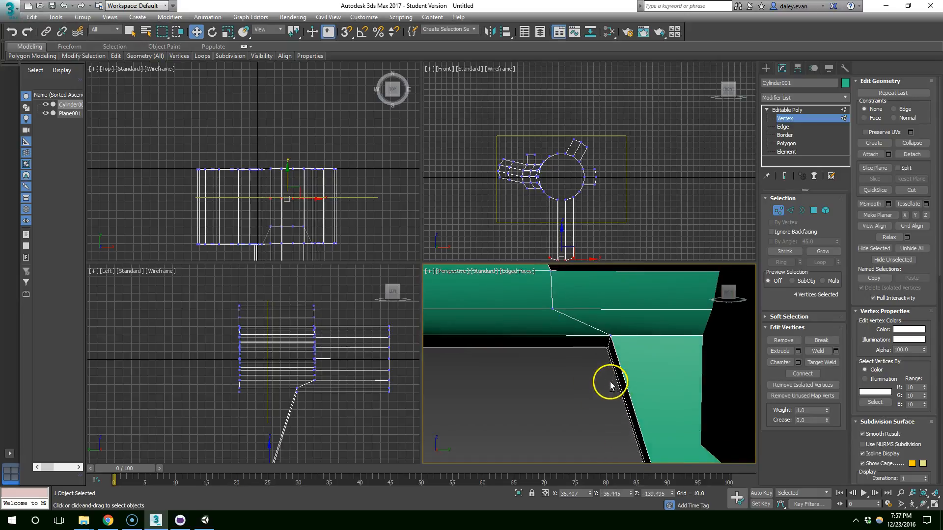
scroll(622, 325, "down", 8)
left_click_drag(650, 391, 672, 396)
scroll(692, 397, "down", 5)
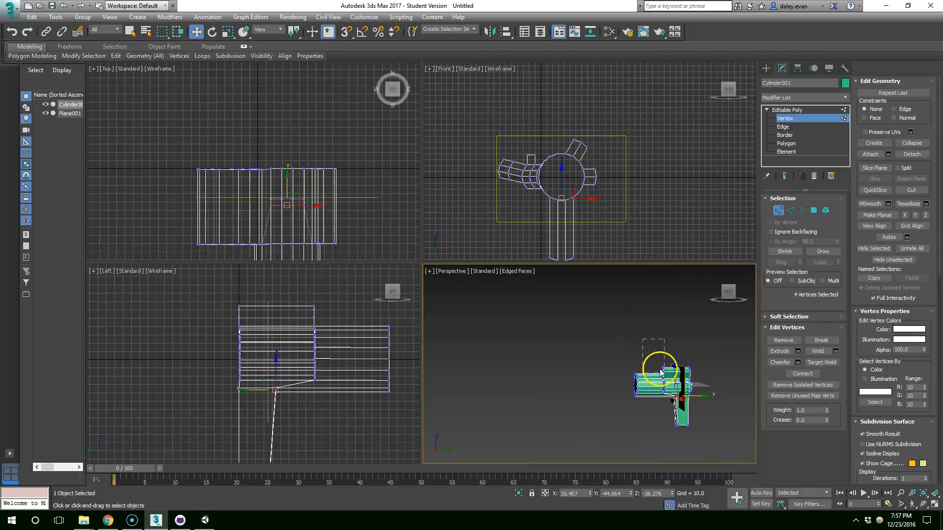
Step: Move the vertices where the extruded half meets the plain half along Y to about -56, shortening the extruded section
left_click(679, 319)
scroll(631, 343, "up", 4)
middle_click_drag(631, 343, 562, 307)
middle_click_drag(628, 350, 588, 337)
left_click_drag(561, 319, 600, 428)
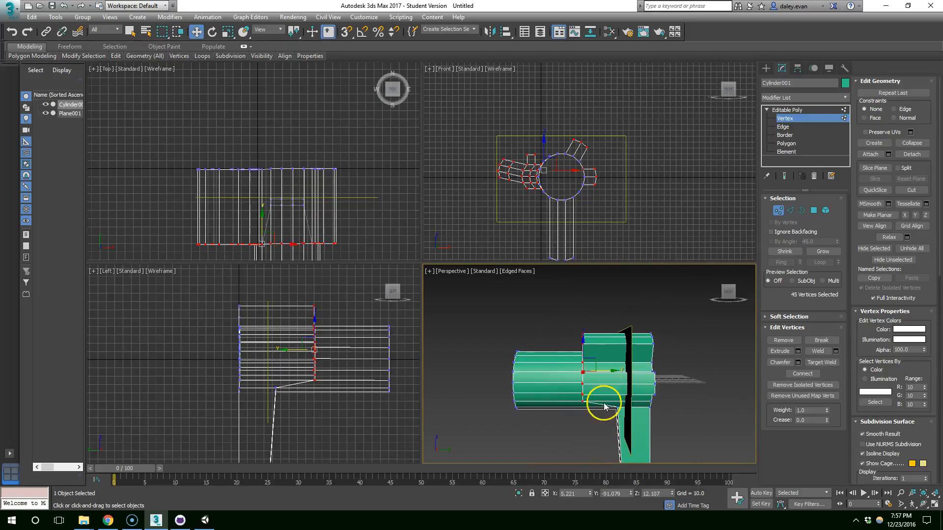
left_click_drag(613, 370, 639, 372)
Step: Shift the same boundary vertices farther along Y until they line up with the reference plane
scroll(690, 367, "down", 4)
middle_click_drag(686, 358, 562, 360, "alt")
mouse_move(636, 358)
middle_mouse_down("alt")
mouse_move(558, 364)
mouse_move(532, 354)
mouse_move(623, 352)
middle_mouse_up("alt")
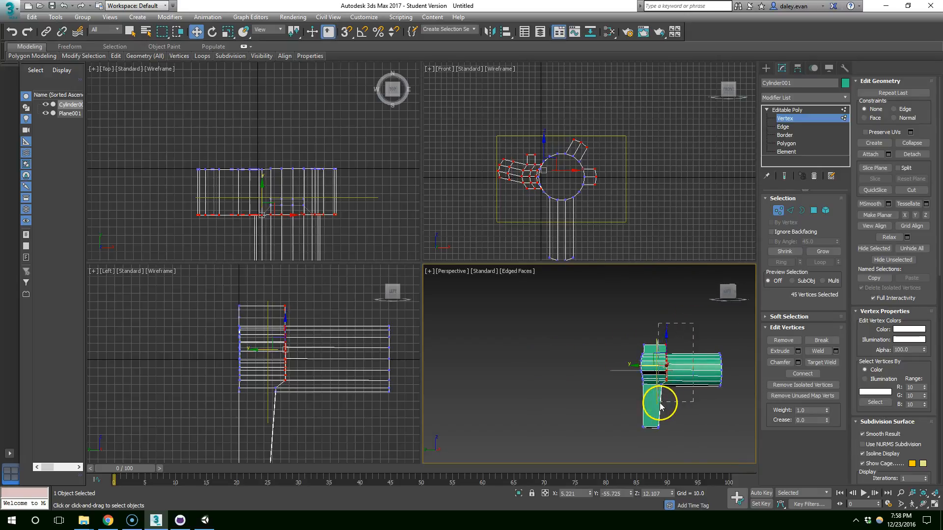
left_click_drag(638, 367, 629, 366)
left_click(700, 321)
Step: Hide the reference plane Plane001 so only the gun model is displayed
middle_click_drag(732, 366, 607, 314, "alt")
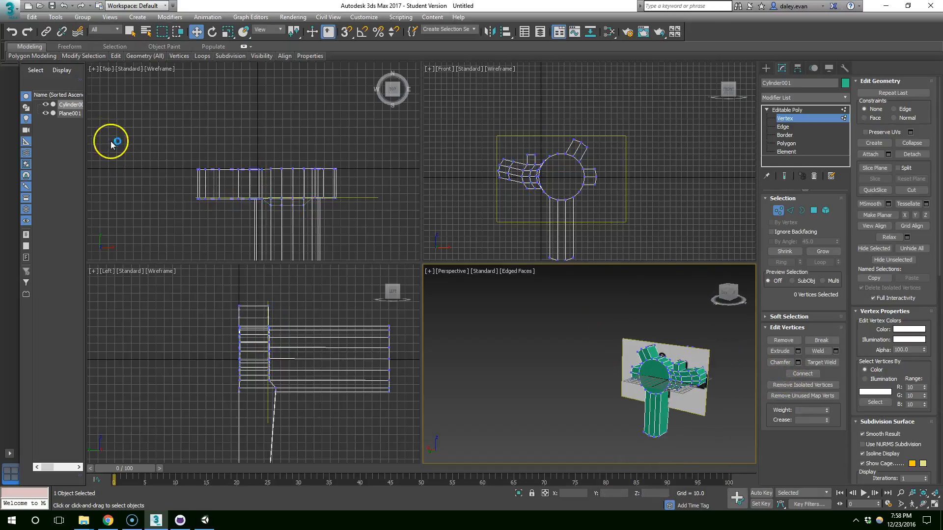
left_click(46, 114)
middle_click_drag(570, 369, 506, 329, "alt")
scroll(624, 351, "up", 3)
scroll(505, 329, "down", 3)
middle_click_drag(610, 368, 605, 364, "alt")
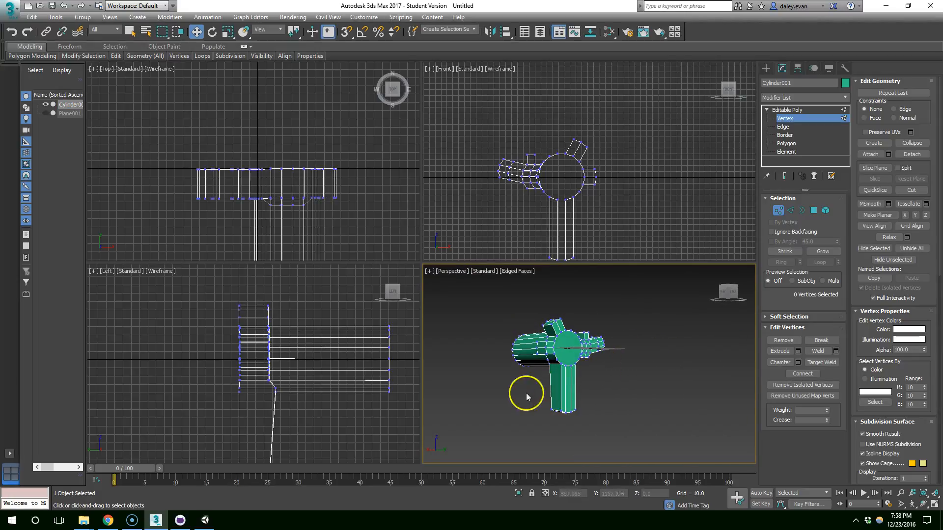
Step: Shorten the downward block by raising its bottom vertices
left_click_drag(562, 380, 569, 363)
left_click(638, 377)
middle_click_drag(597, 385, 572, 400, "alt")
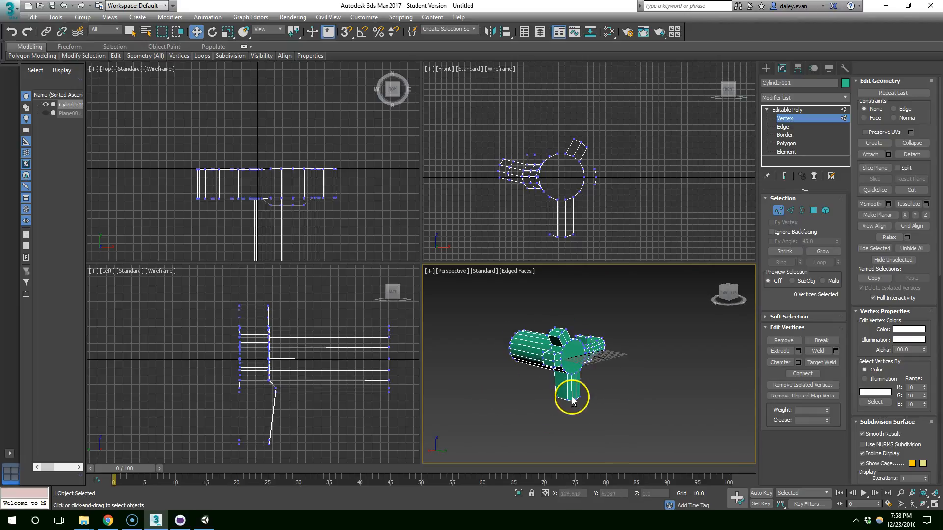
Step: Save the scene to the Desktop as GunPrototype
key("ctrl+s")
left_click(28, 94)
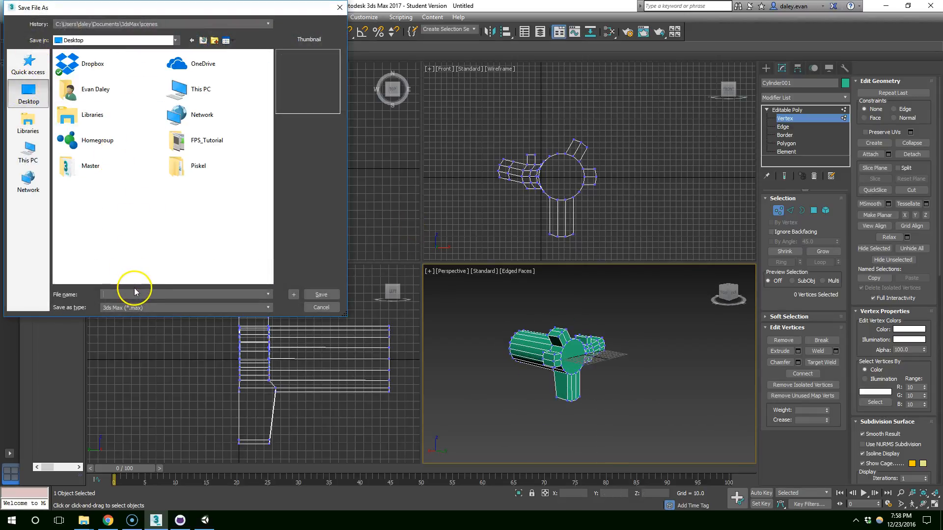
type("GunPrototype")
key("Return")
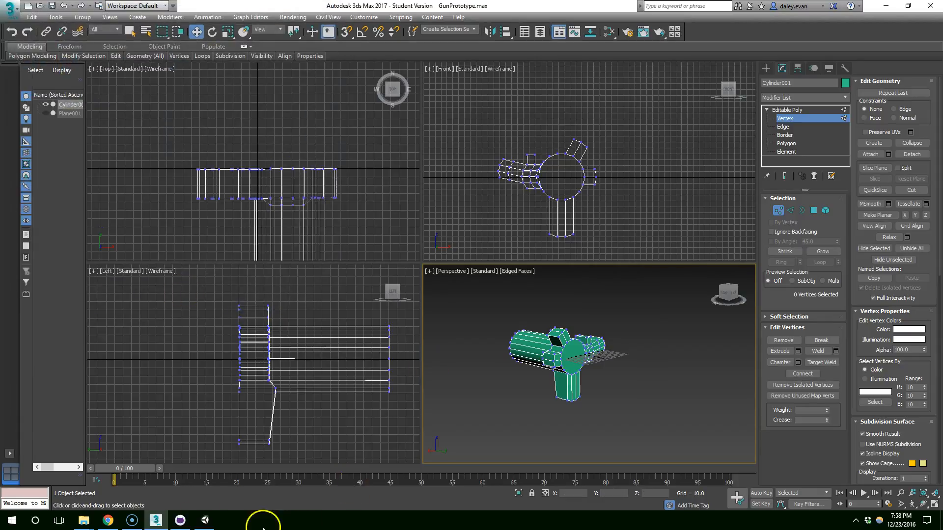
Step: Switch to Unity, shift its window away from the desktop icons and minimize 3ds Max
left_click(205, 520)
left_click_drag(299, 6, 481, 47)
left_click(886, 5)
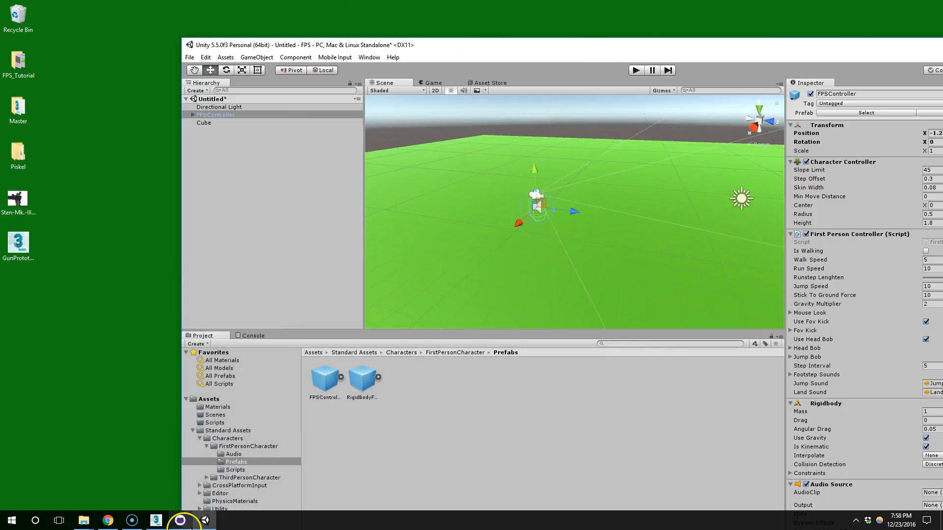
Step: Switch back to 3ds Max and export the scene to the Desktop as the FBX file GunProtype with the default export settings
left_click(156, 520)
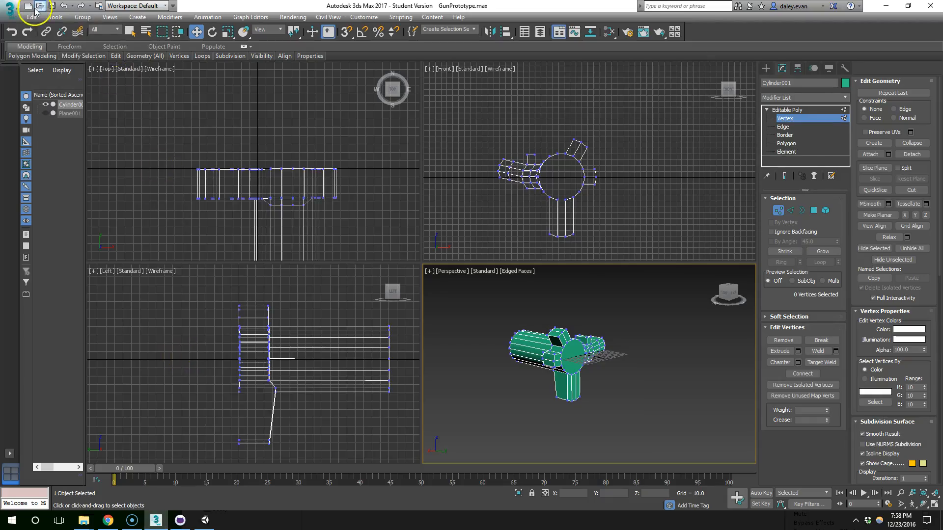
left_click(10, 7)
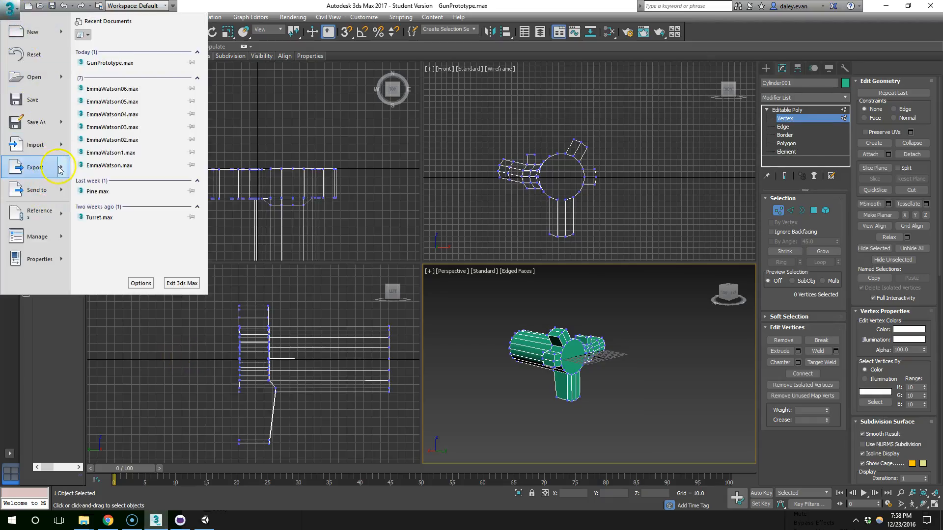
mouse_move(59, 170)
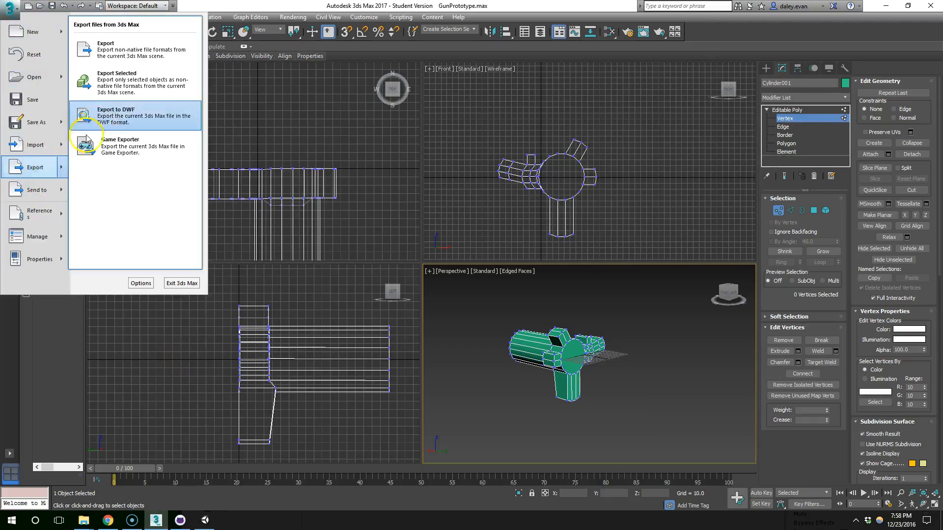
left_click(130, 60)
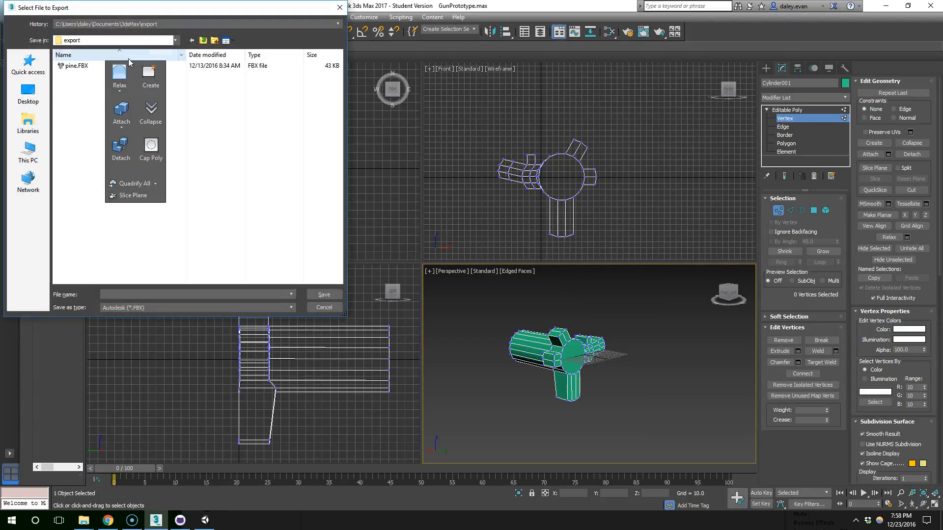
left_click(28, 93)
left_click(141, 295)
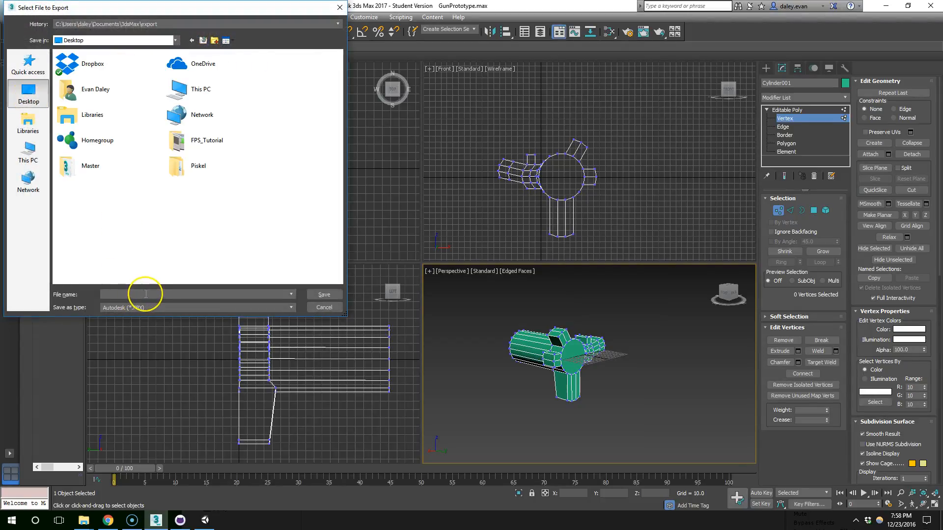
type("GunProty")
key("Return")
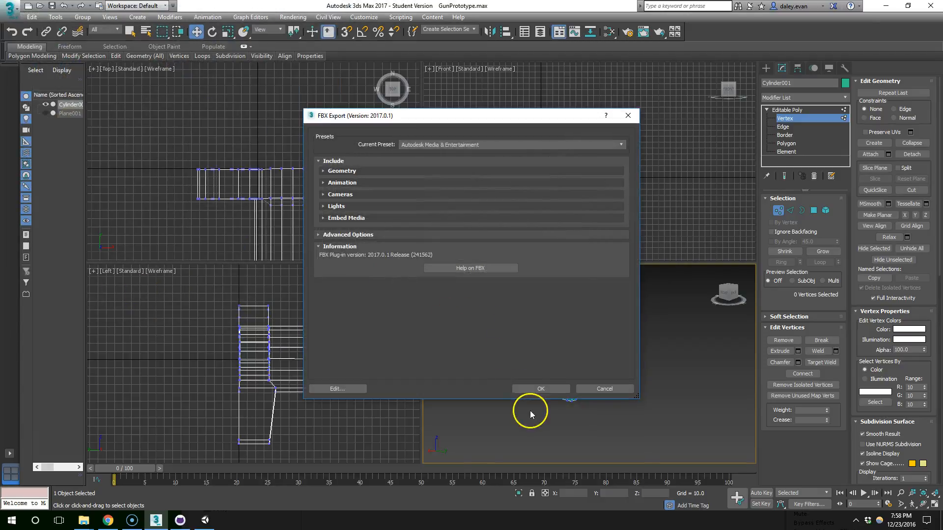
left_click(532, 389)
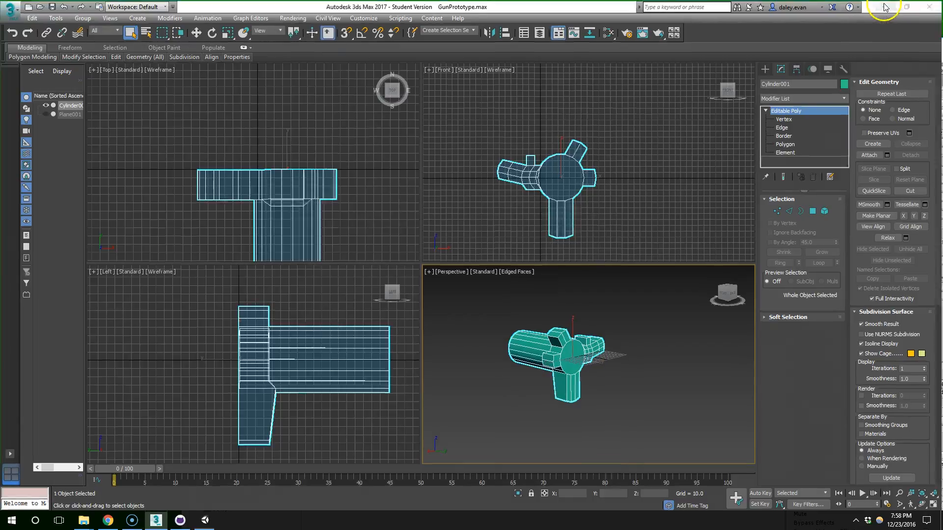
Step: Minimize 3ds Max and place the GunProtype.FBX icon on the desktop beside the Unity window
left_click(883, 7)
left_click_drag(23, 287, 421, 391)
left_click_drag(261, 420, 125, 400)
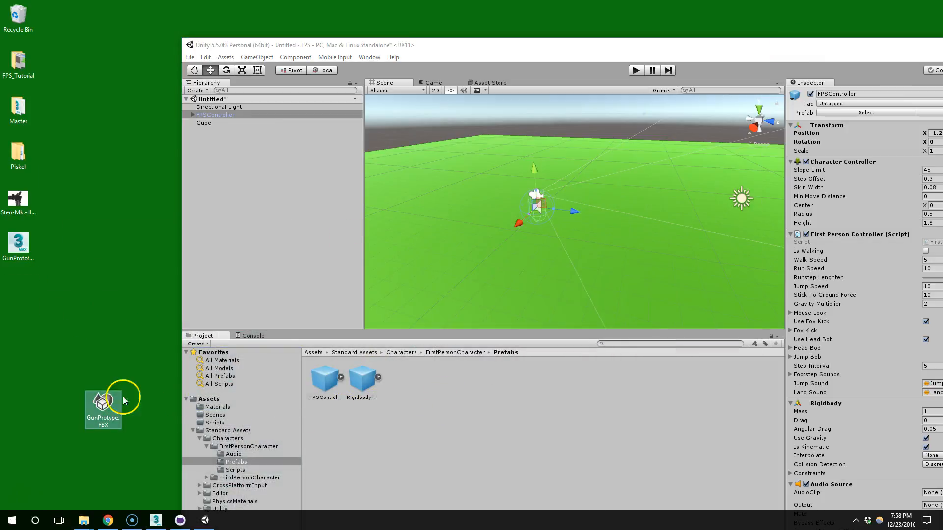
Step: Create a folder named Models in Unity's Assets folder and open it
left_click(194, 430)
left_click(208, 398)
right_click(207, 399)
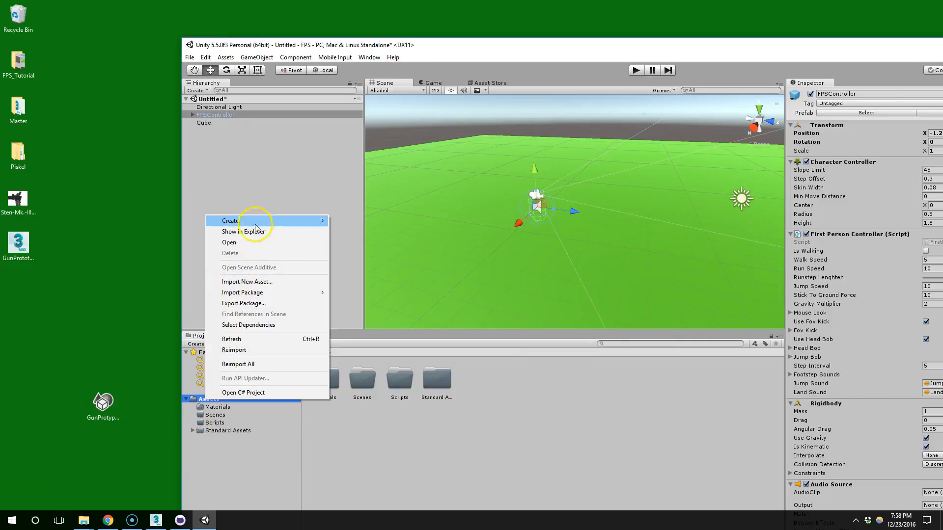
mouse_move(255, 228)
left_click(161, 221)
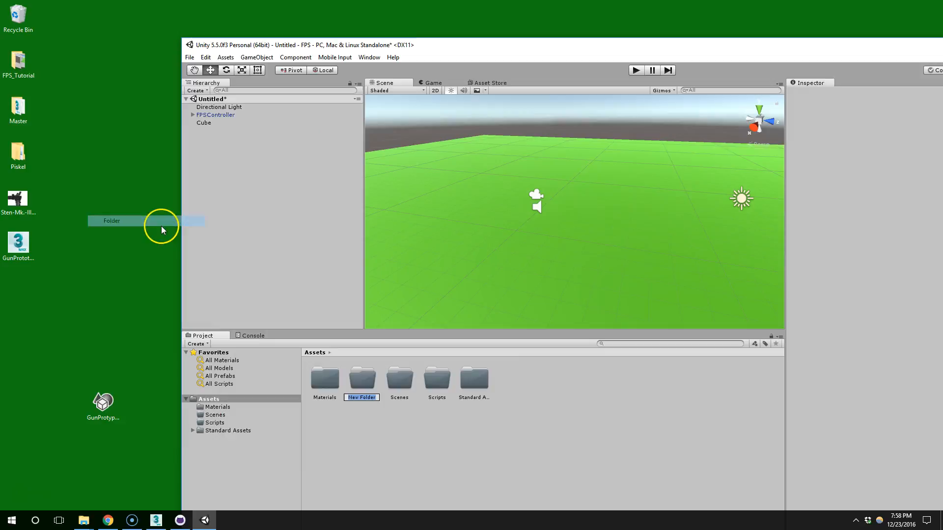
key("Return")
key("Return")
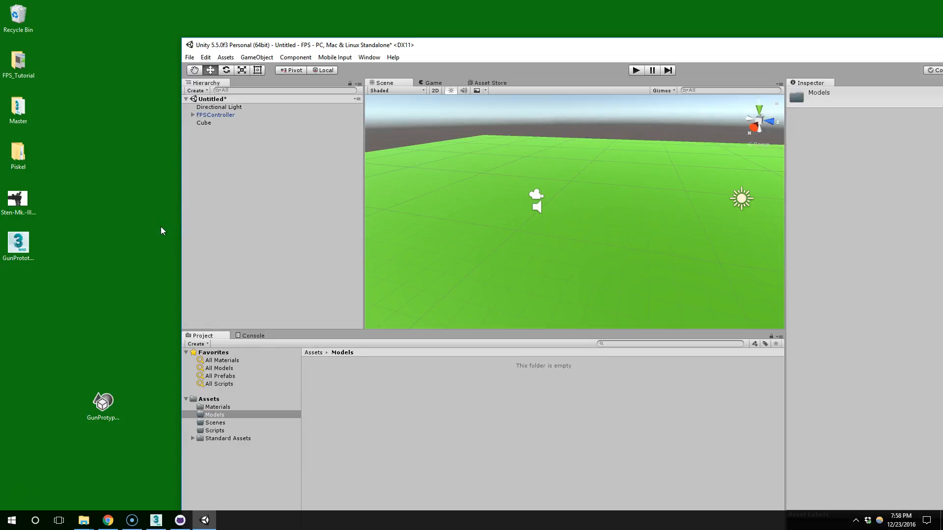
Step: Import GunProtype.FBX from the desktop into the Models folder, maximize Unity and place the gun in the scene
left_click_drag(85, 406, 426, 417)
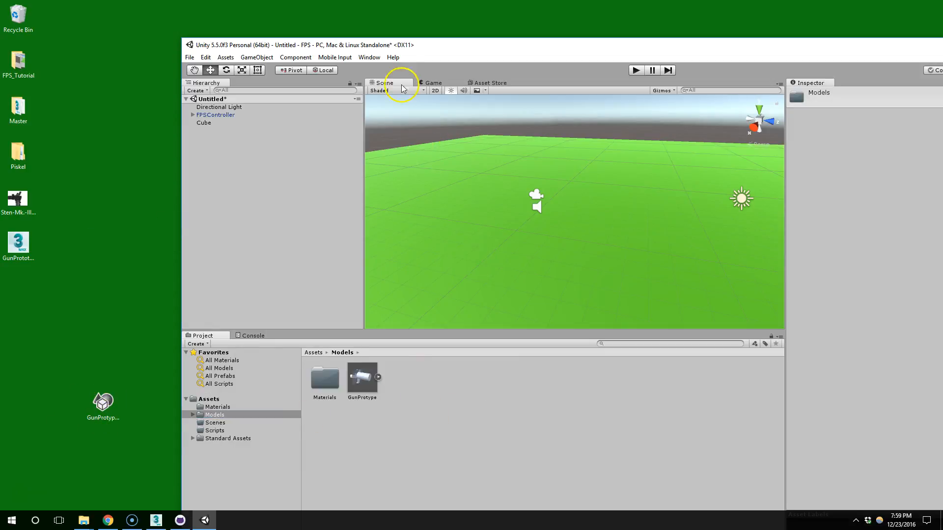
double_click(419, 45)
left_click_drag(235, 264, 387, 175)
middle_click_drag(392, 196, 436, 205)
left_click_drag(425, 208, 237, 177, "alt")
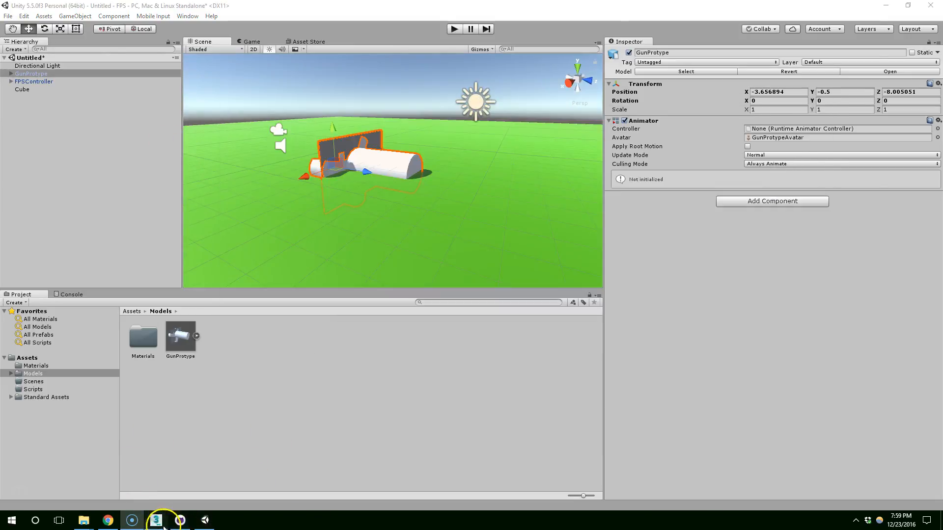
Step: Switch to 3ds Max and delete the reference plane Plane001 from the gun scene
left_click(155, 520)
scroll(542, 386, "up", 5)
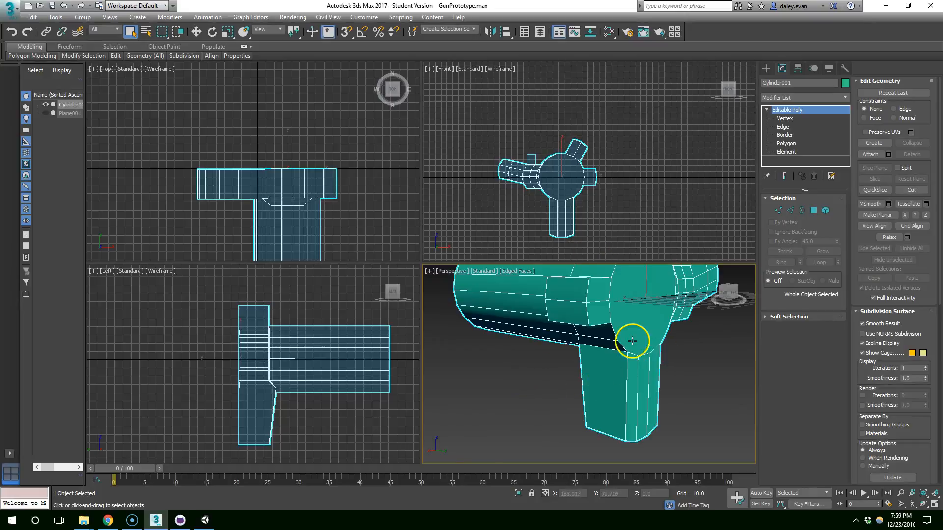
middle_click_drag(633, 340, 608, 389)
left_click(67, 117)
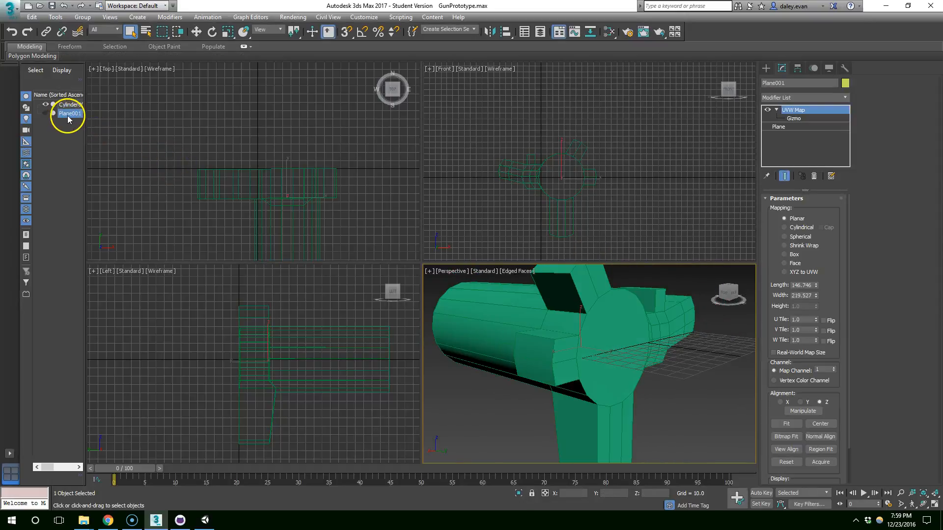
key("Delete")
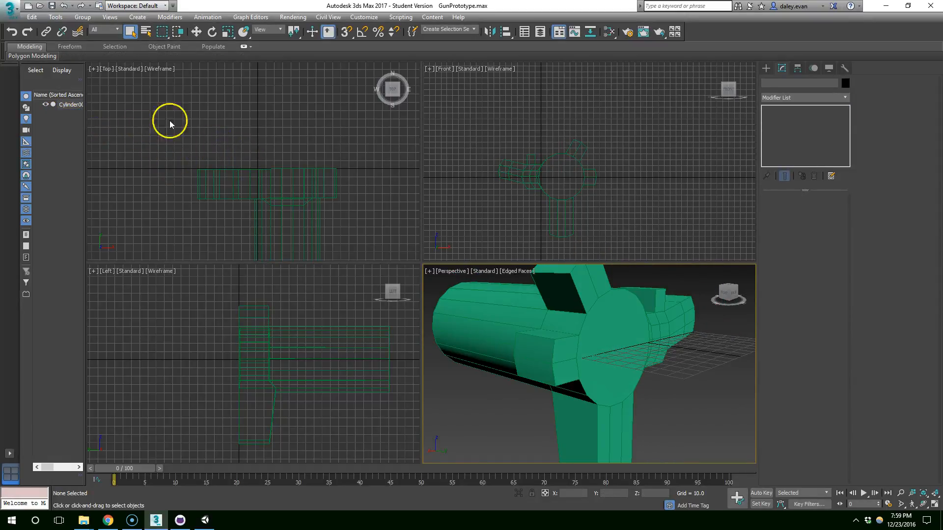
Step: Export the scene again as FBX over GunProtype.FBX on the Desktop, keeping the default export settings
left_click(10, 7)
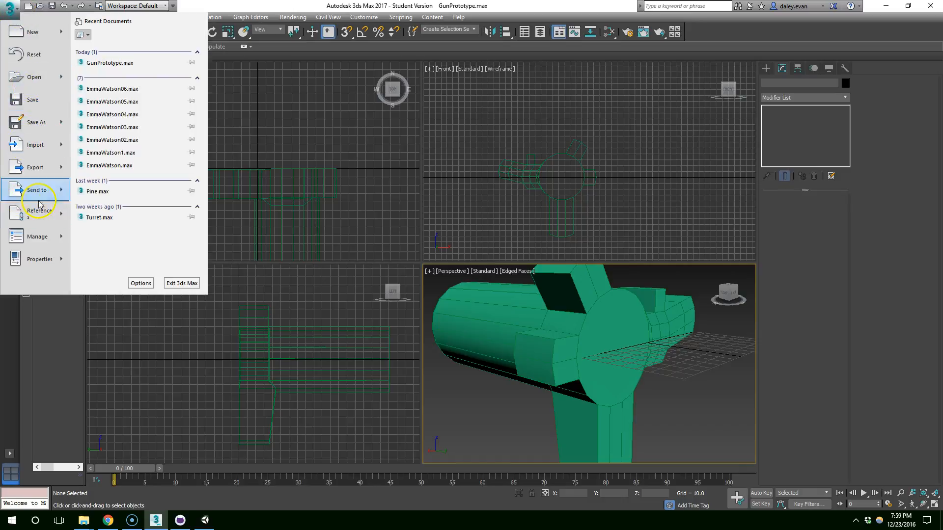
left_click(35, 167)
left_click(28, 93)
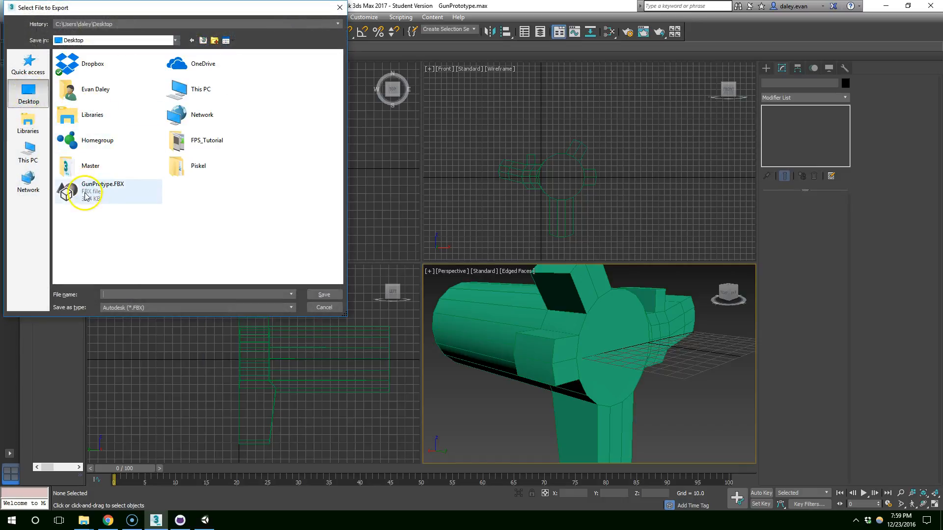
double_click(85, 192)
left_click(523, 294)
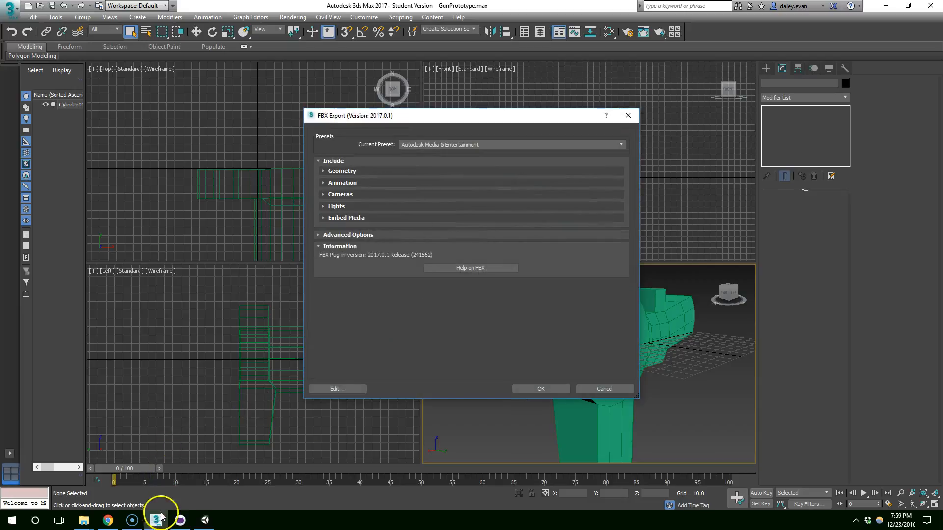
left_click(540, 388)
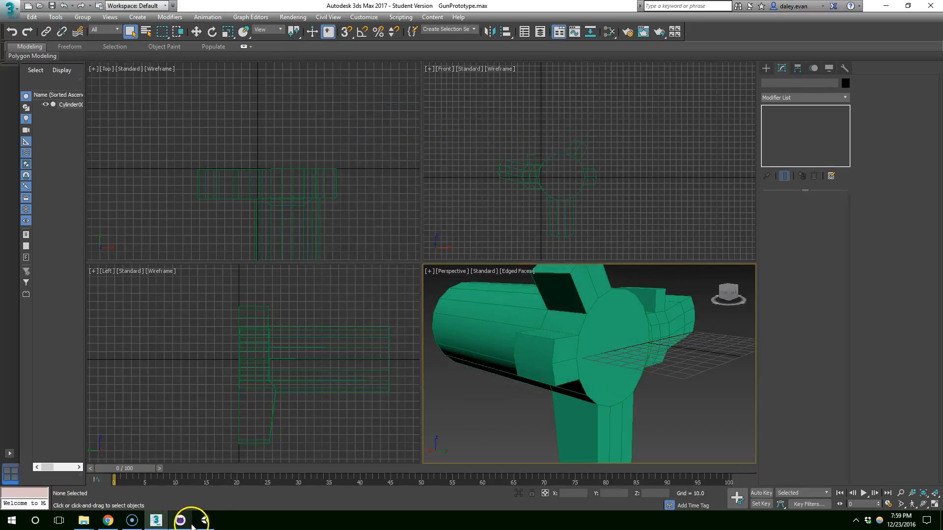
Step: Return to Unity, shift its window clear of the desktop icons and delete the GunProtype asset from the Models folder
left_click(157, 521)
left_click(203, 521)
left_click_drag(381, 3, 498, 42)
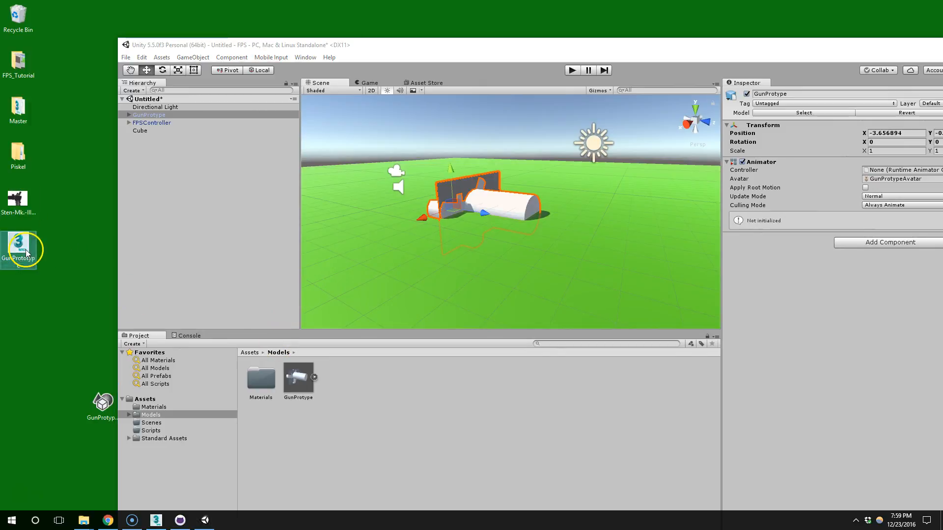
left_click(307, 377)
key("Delete")
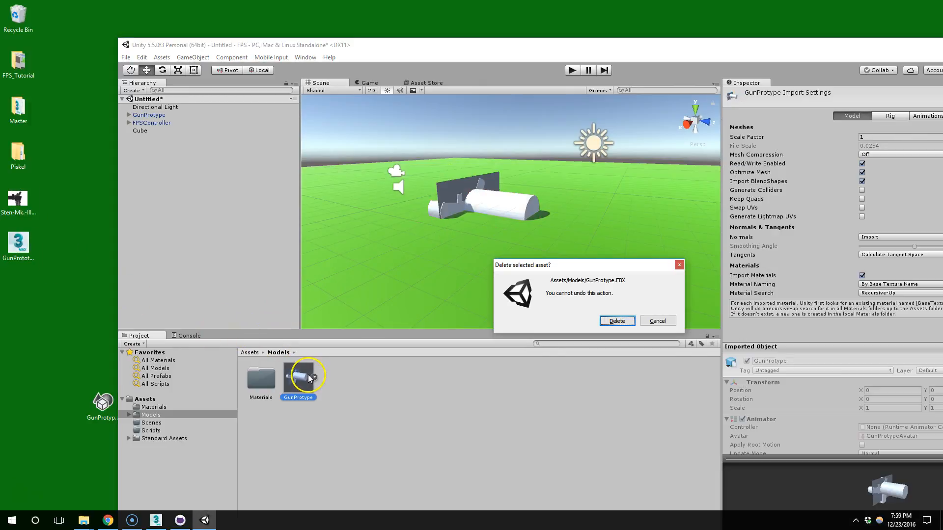
left_click(609, 324)
left_click(26, 251)
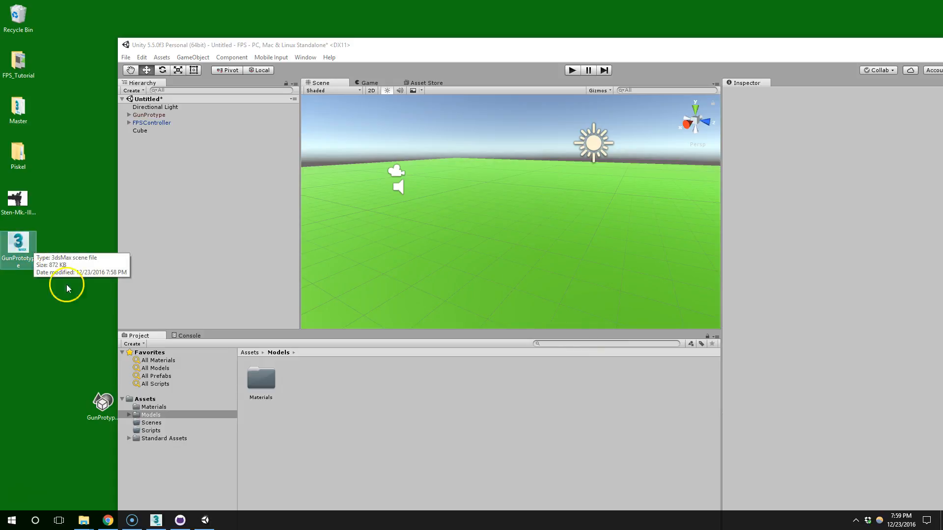
left_click(157, 519)
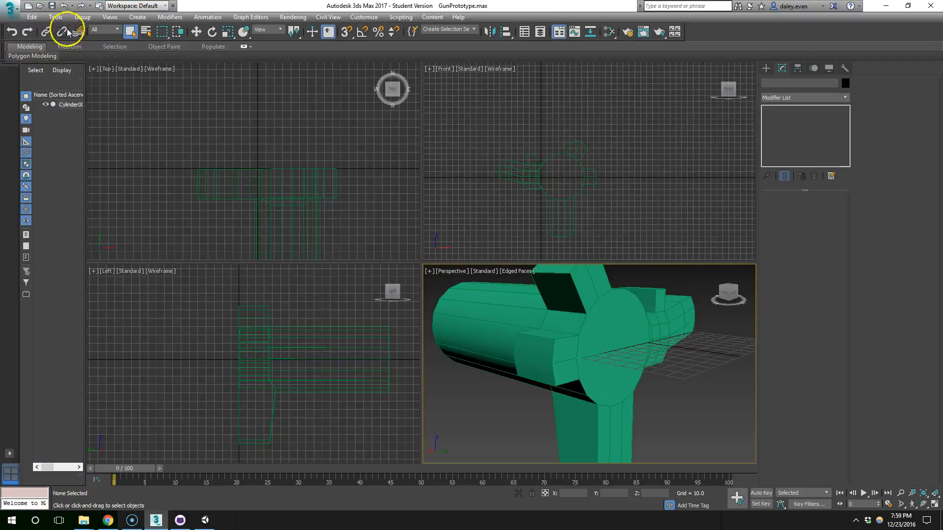
left_click(9, 8)
left_click(22, 169)
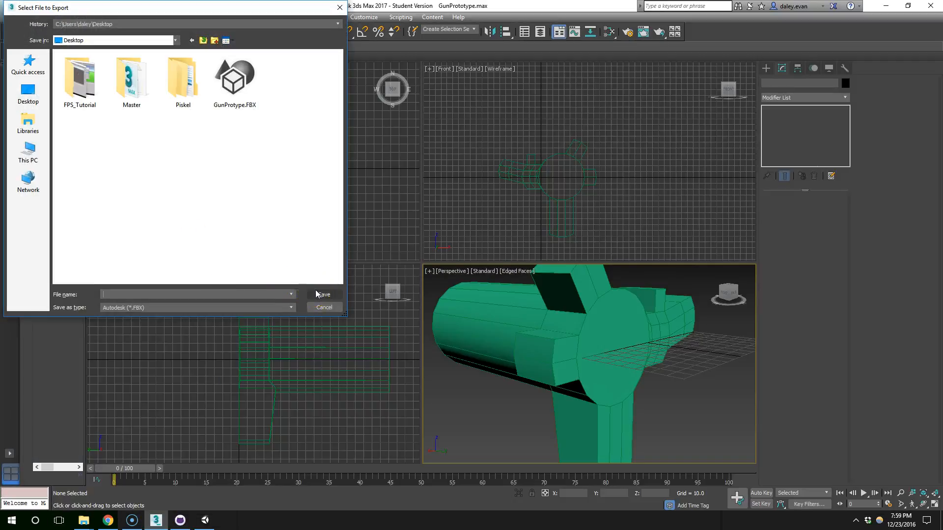
left_click(309, 308)
left_click(165, 520)
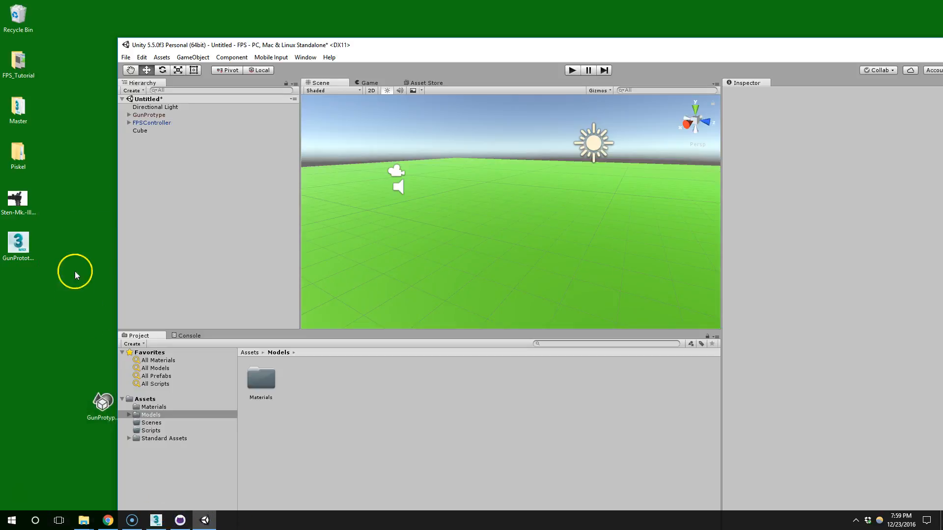
Step: Import the re-exported GunProtype.FBX into the Models folder and place the gun in the scene
left_click_drag(102, 404, 353, 391)
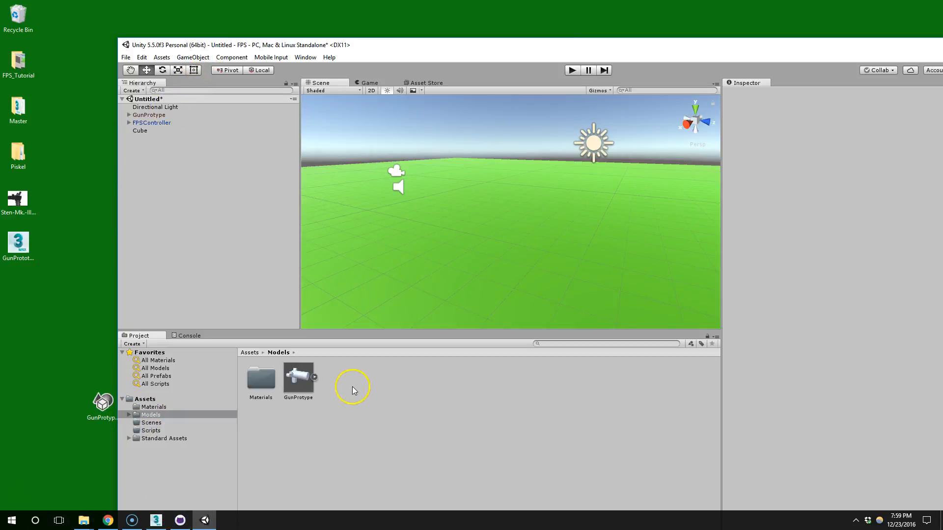
left_click_drag(298, 379, 430, 195)
right_click_drag(412, 285, 502, 285)
middle_click_drag(549, 280, 670, 264)
middle_click_drag(505, 282, 631, 269)
middle_click_drag(581, 284, 395, 270)
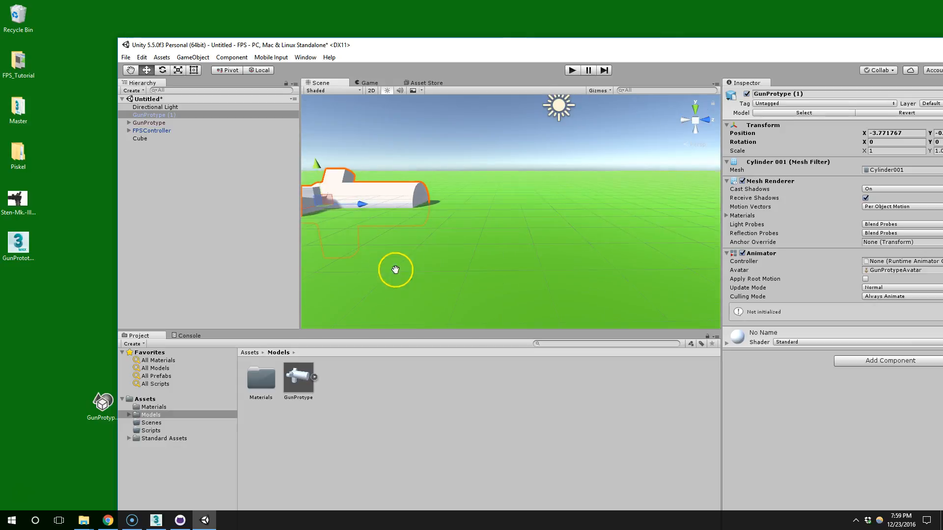
Step: Maximize Unity and scale the placed gun down uniformly to about 0.177 in X, 0.180 in Y and 0.321 in Z
double_click(755, 48)
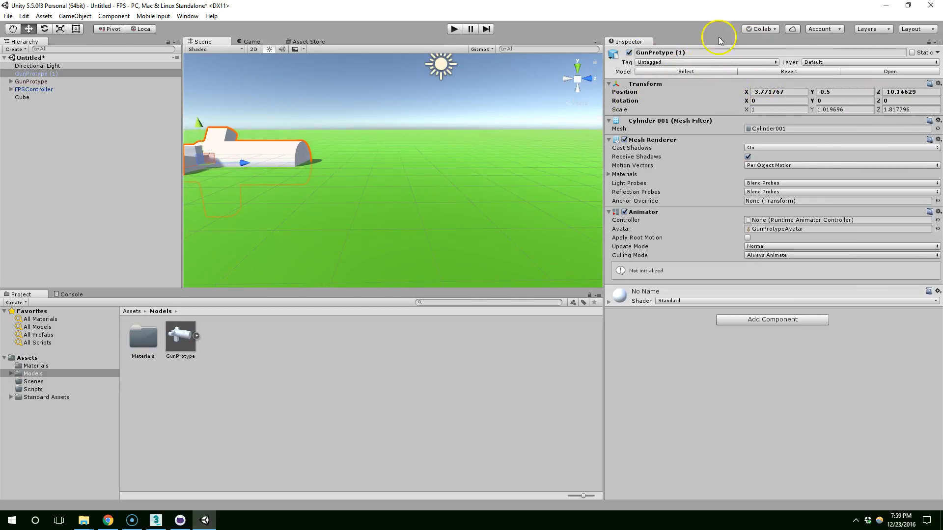
left_click(60, 30)
key("f")
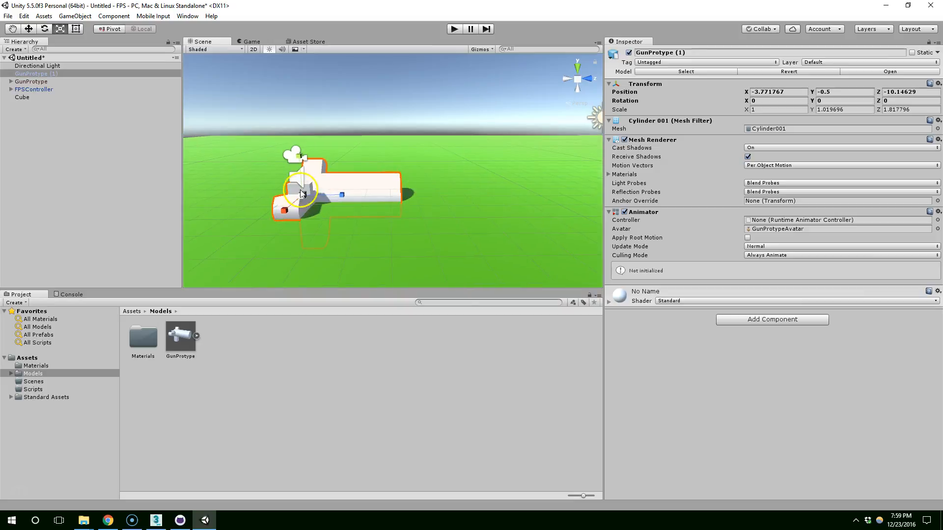
left_click_drag(301, 197, 312, 238)
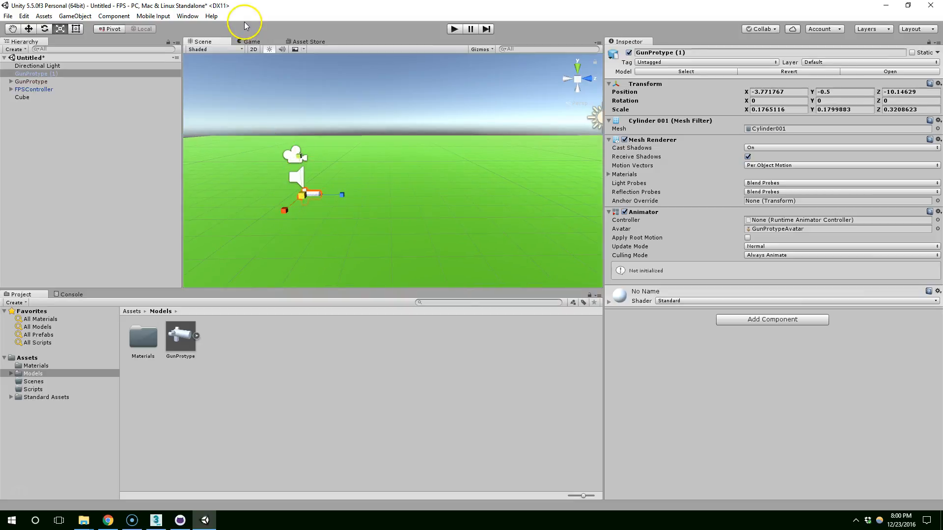
Step: Dock the Game view beside the Inspector and frame the scaled gun with the player's camera in the Scene view
left_click_drag(253, 45, 412, 93)
middle_click_drag(194, 164, 238, 184)
left_click(29, 29)
right_click_drag(173, 170, 307, 206)
middle_click_drag(307, 206, 450, 206)
right_click_drag(216, 172, 403, 182)
middle_click_drag(241, 213, 291, 195)
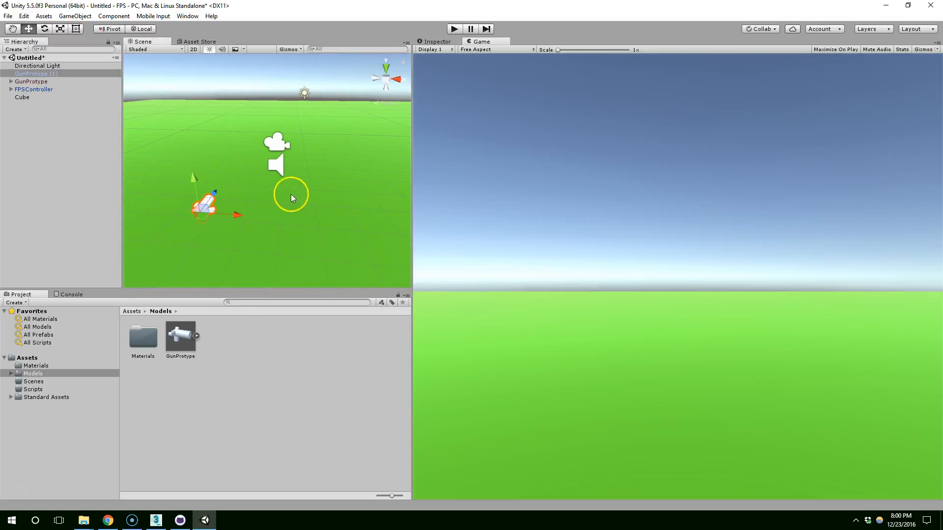
Step: Make GunProtype (1) a child of FirstPersonCharacter and delete the leftover GunProtype object from the hierarchy
left_click_drag(28, 74, 44, 89)
left_click(39, 74)
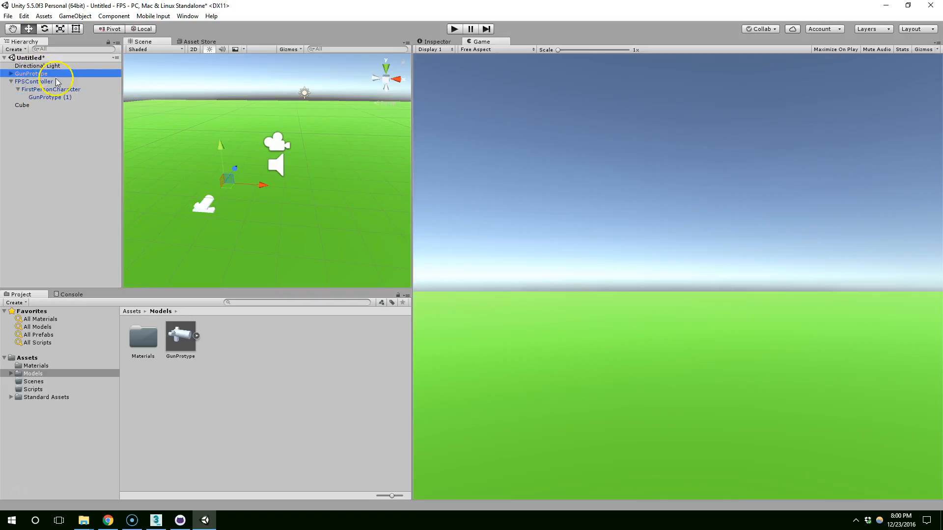
key("Delete")
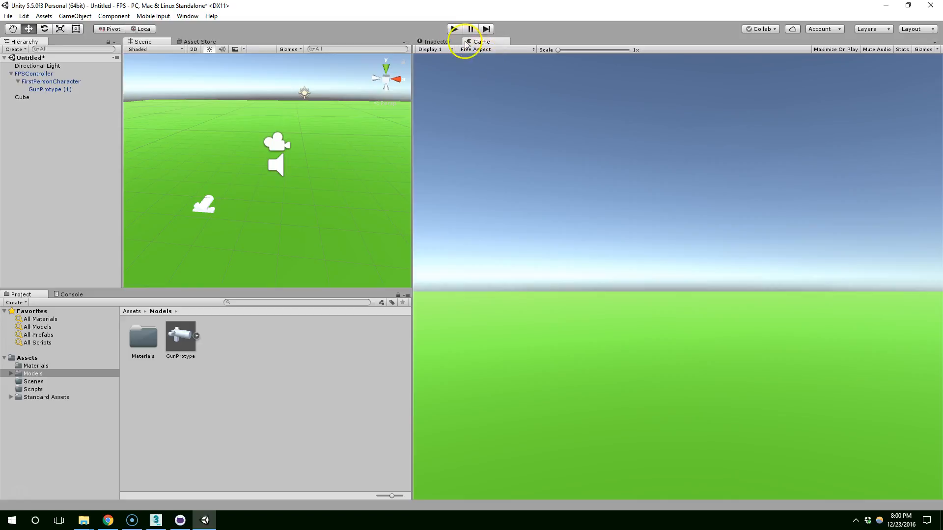
Step: Set the local position of GunProtype (1) to X 0, Y 0, Z 0
left_click(444, 41)
left_click(44, 81)
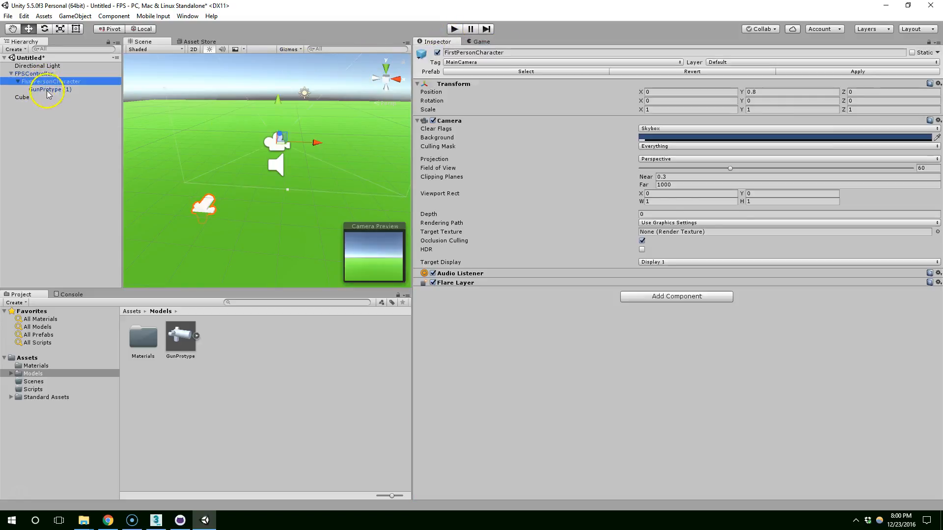
left_click(44, 89)
left_click(939, 84)
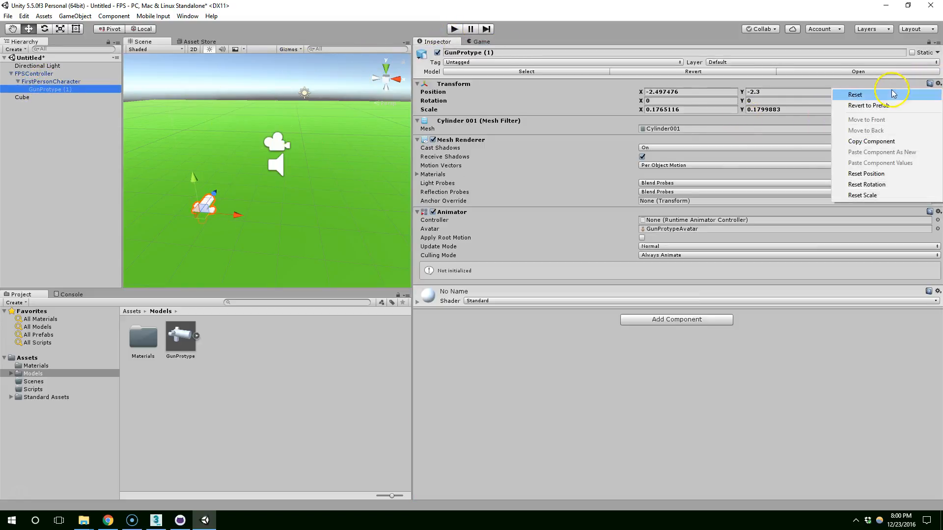
left_click(702, 85)
left_click(700, 92)
left_click(699, 83)
type("0")
left_click(808, 92)
type("0")
left_click(868, 93)
type("0")
Step: Move the gun to the camera's lower right front, at about X 0.69, Y -0.81, Z 1.82, checking against the Game view
middle_click_drag(295, 173, 188, 196)
right_click_drag(290, 182, 200, 172)
middle_click_drag(310, 174, 249, 187)
scroll(172, 186, "up", 2)
middle_click_drag(169, 186, 248, 181)
left_click_drag(301, 151, 319, 145)
left_click(476, 43)
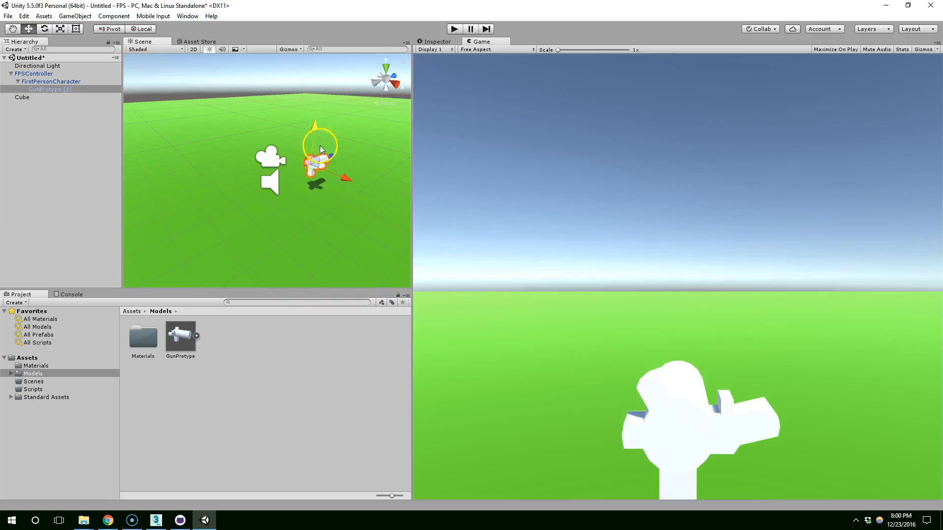
mouse_move(346, 177)
left_mouse_down()
mouse_move(369, 183)
mouse_move(358, 185)
left_mouse_up()
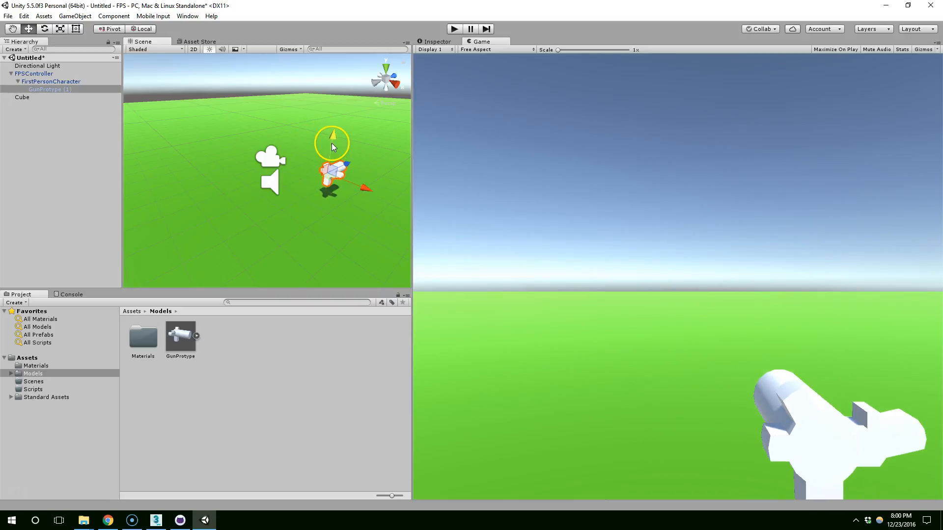
left_click_drag(332, 144, 332, 143)
Step: Dock the Game view together with the Scene view and enlarge it by narrowing the Inspector, Hierarchy and Project areas
left_click_drag(412, 181, 383, 216)
left_click_drag(447, 41, 363, 43)
left_click_drag(378, 131, 807, 149)
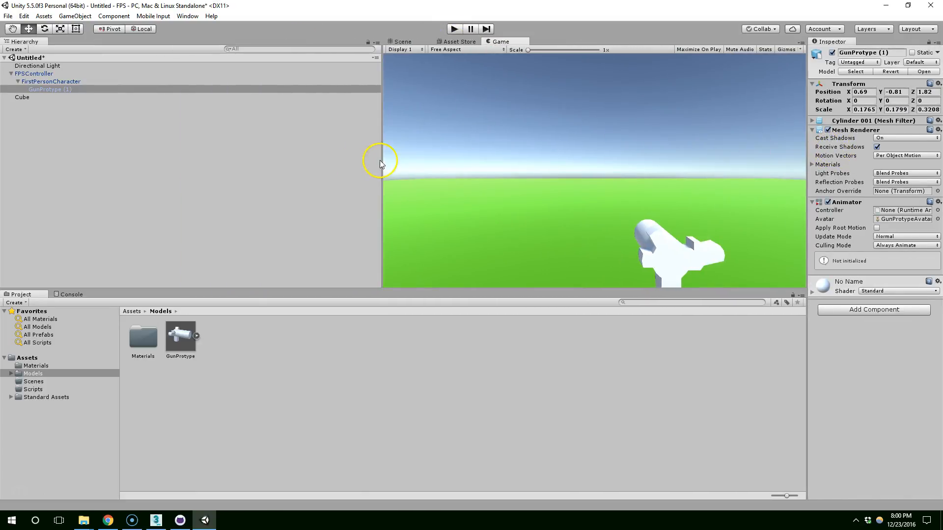
left_click_drag(384, 161, 133, 159)
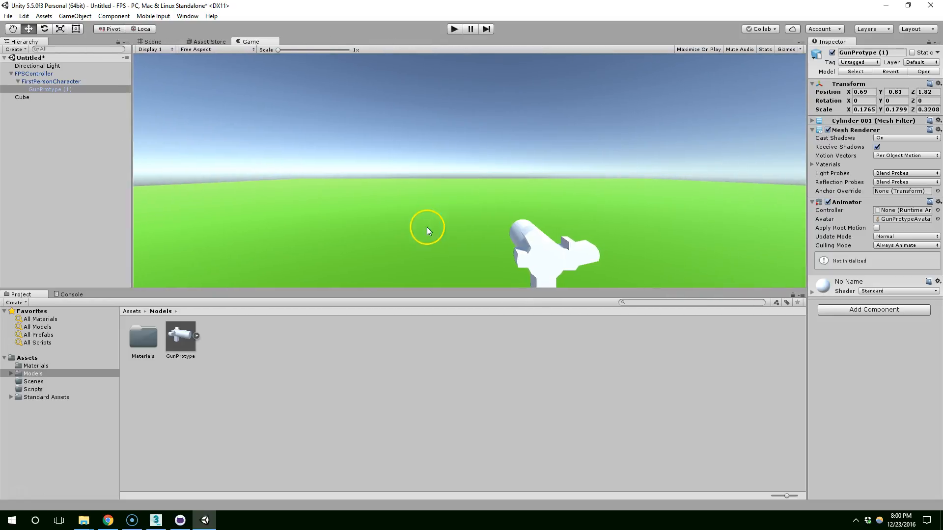
left_click_drag(481, 289, 476, 293)
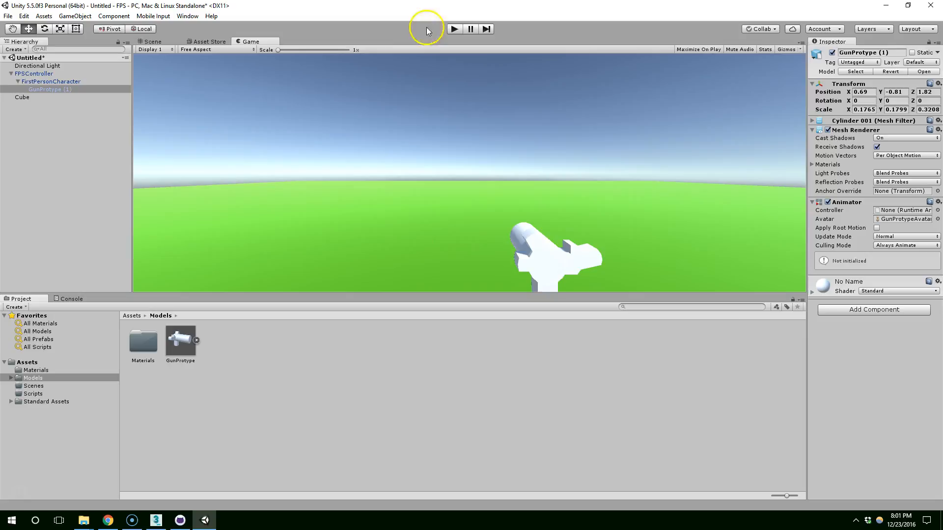
Step: Play-test the scene to look around with the gun attached to the camera, then release the cursor
left_click(455, 29)
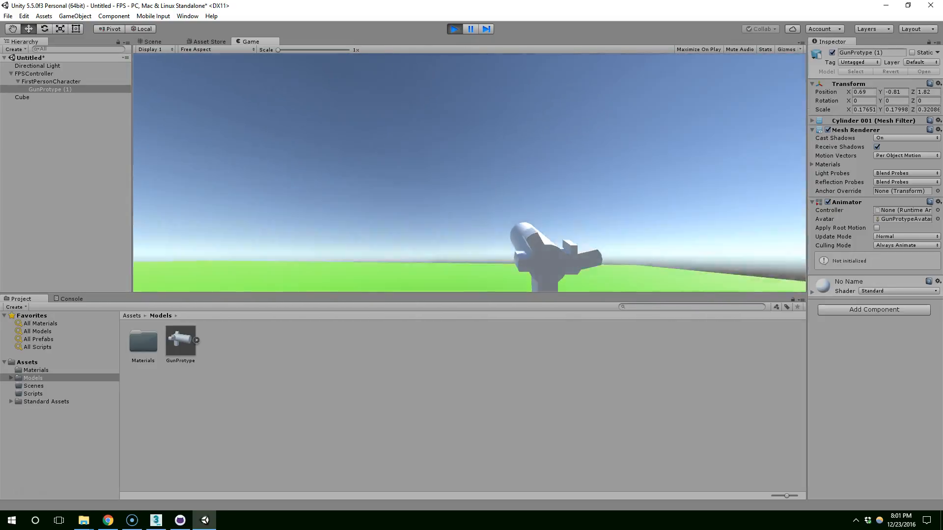
key("Escape")
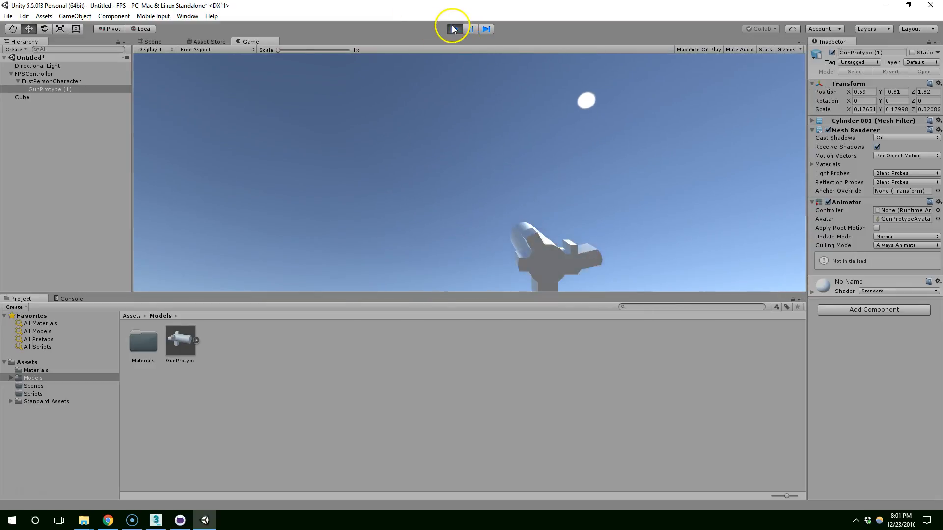